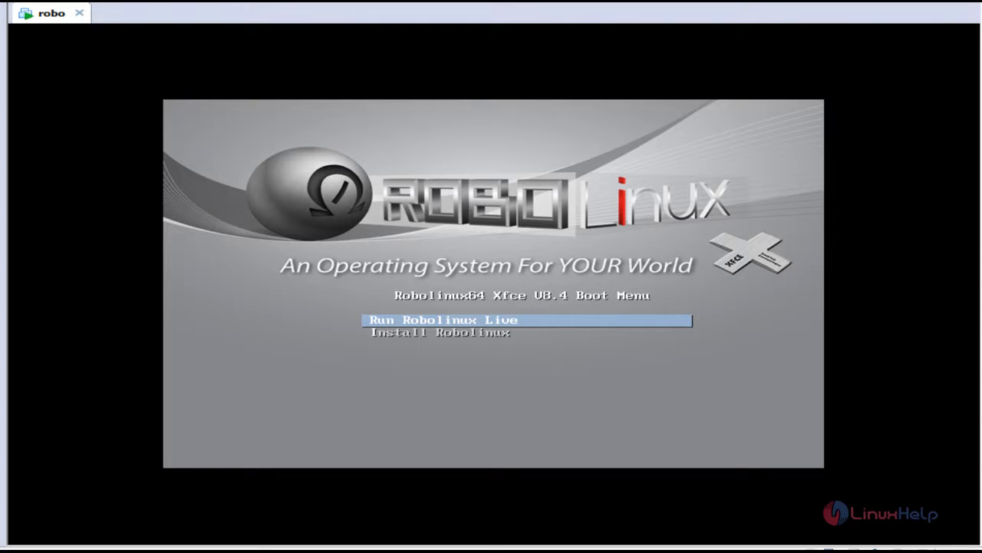
- Boot the 'Install Robolinux' entry from the boot menu instead of the live session
{"action": "key", "text": "Down"}
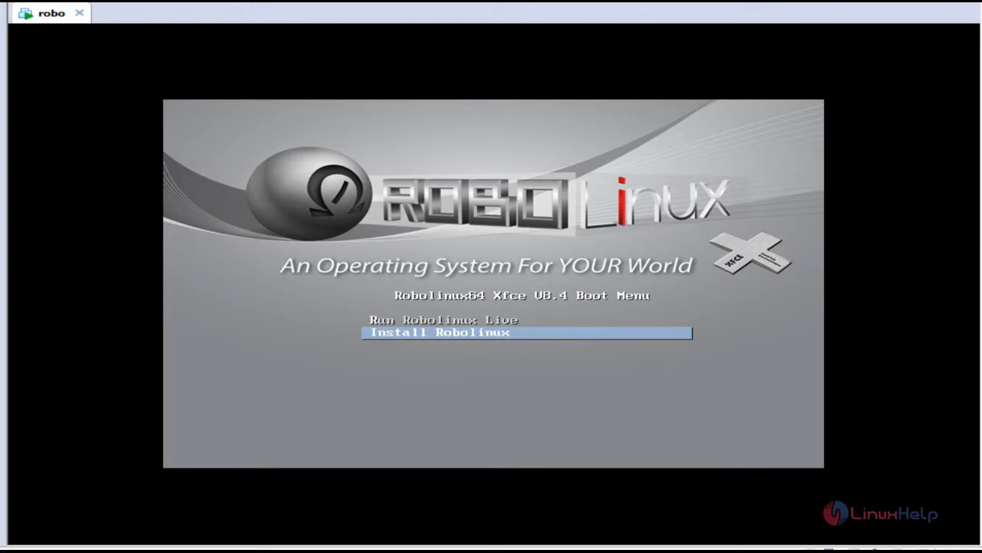
{"action": "key", "text": "Return"}
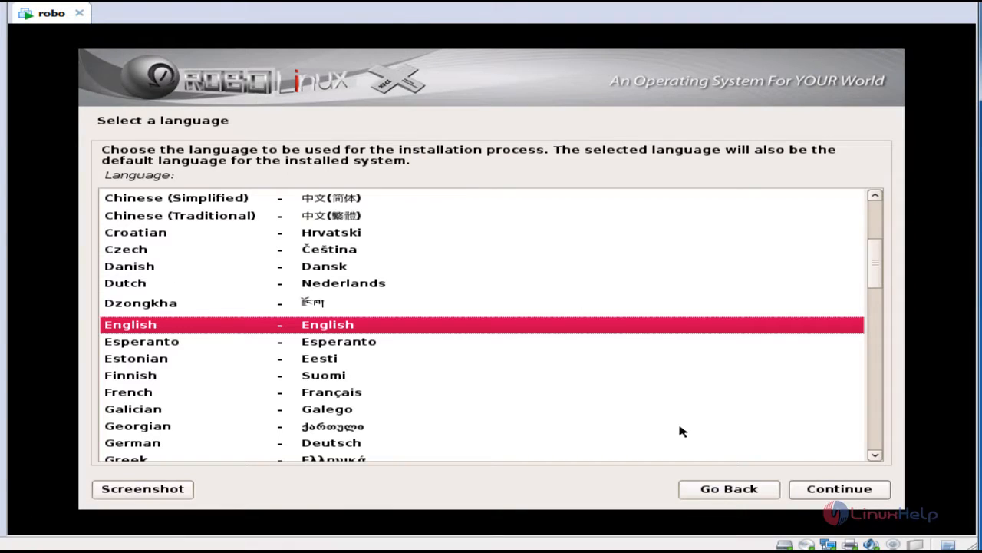
- Keep English as the language, choose India as the location and the American English keymap
{"action": "left_click", "coordinate": [842, 490]}
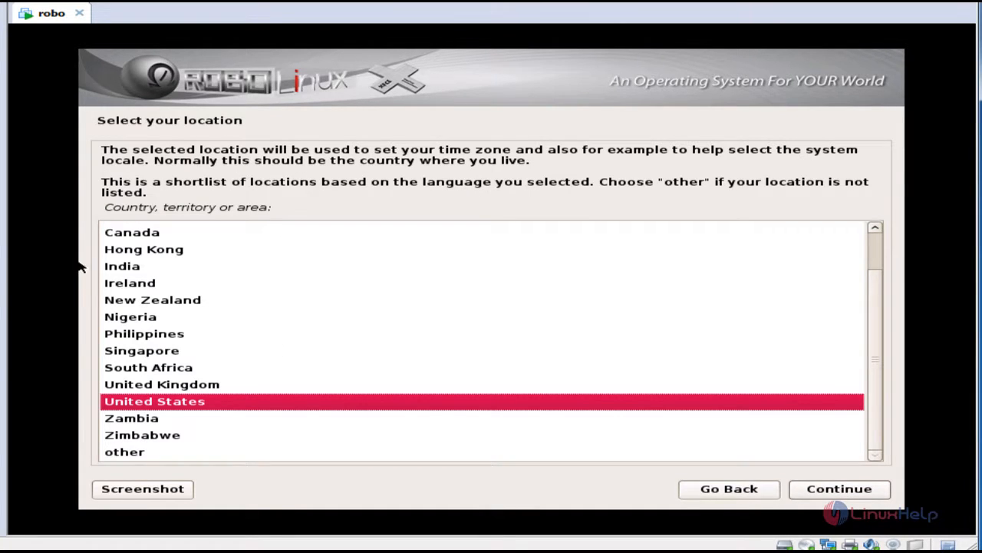
{"action": "left_click", "coordinate": [150, 269]}
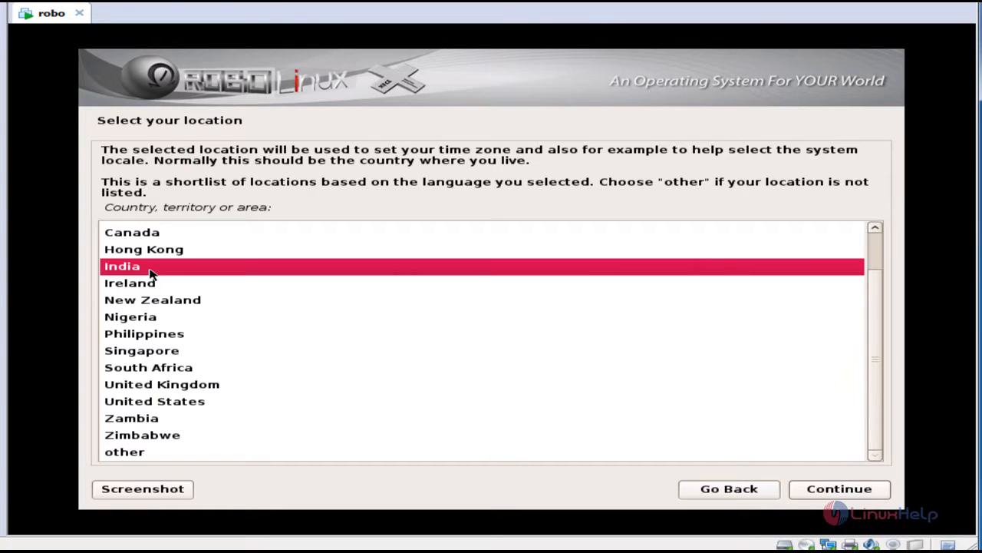
{"action": "left_click", "coordinate": [822, 495]}
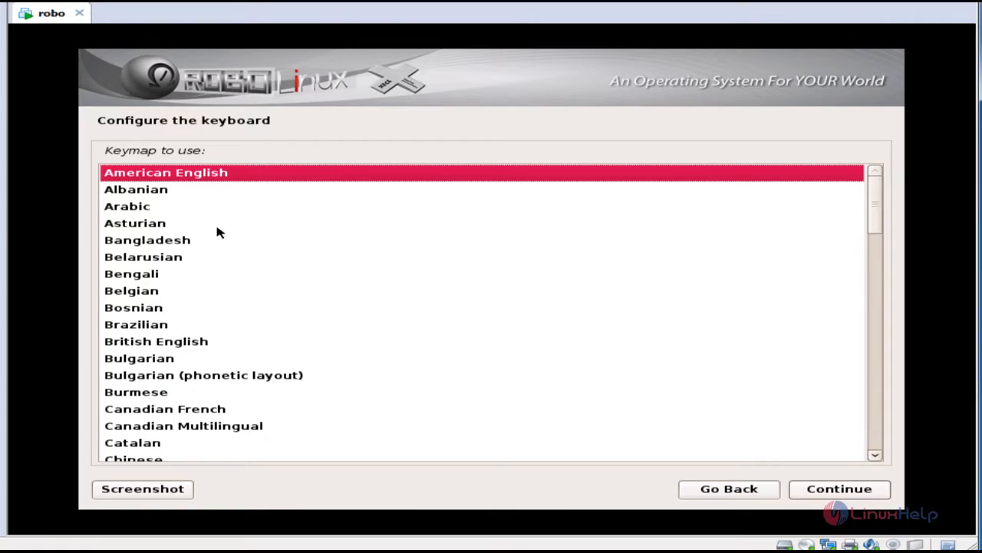
{"action": "left_click", "coordinate": [186, 177]}
{"action": "left_click", "coordinate": [844, 491]}
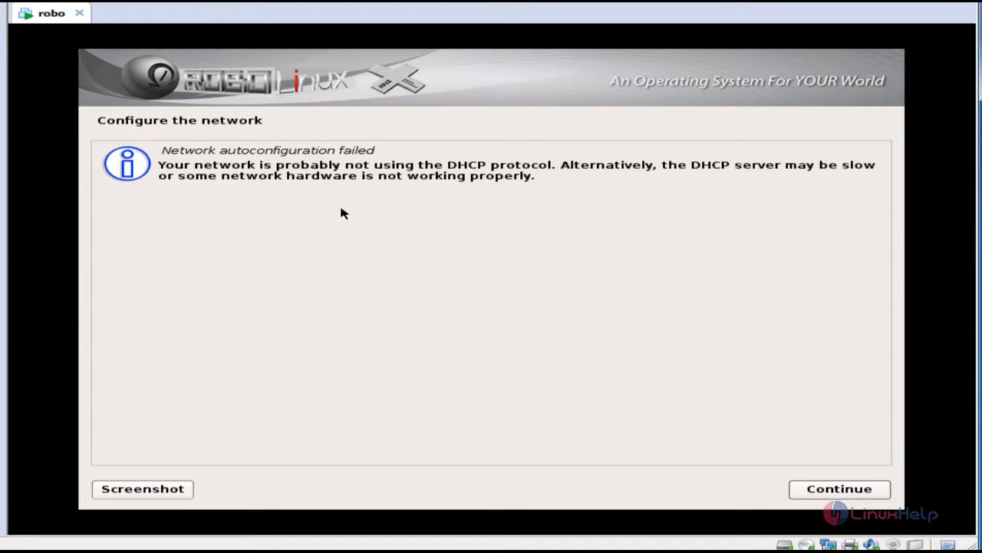
- Dismiss the failed autoconfiguration notice and choose not to configure the network now
{"action": "left_click", "coordinate": [853, 491]}
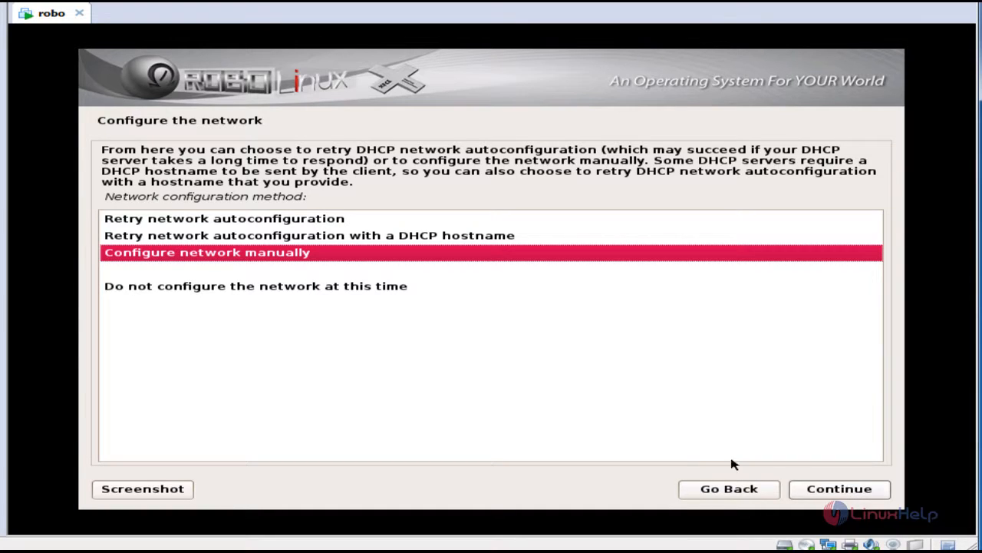
{"action": "left_click", "coordinate": [230, 288]}
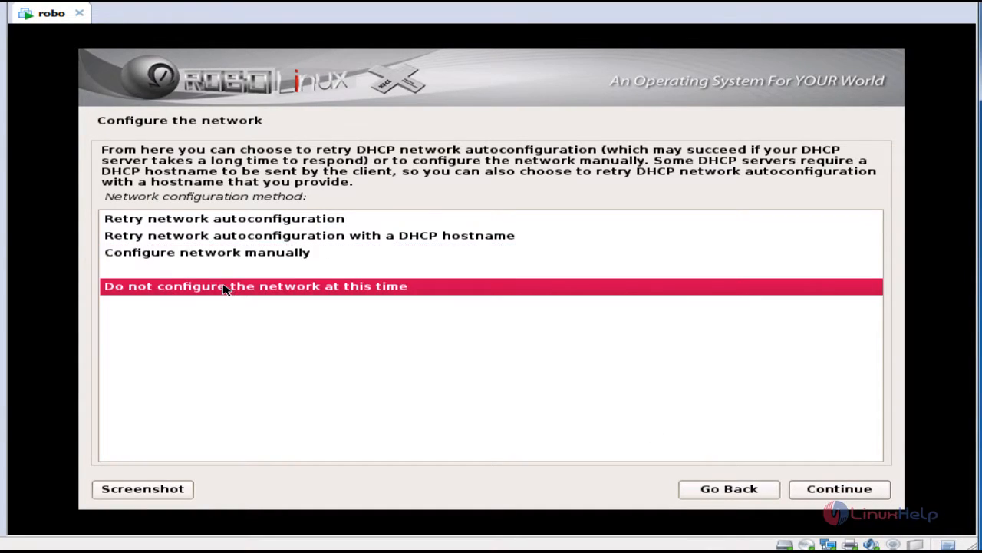
{"action": "left_click", "coordinate": [845, 485]}
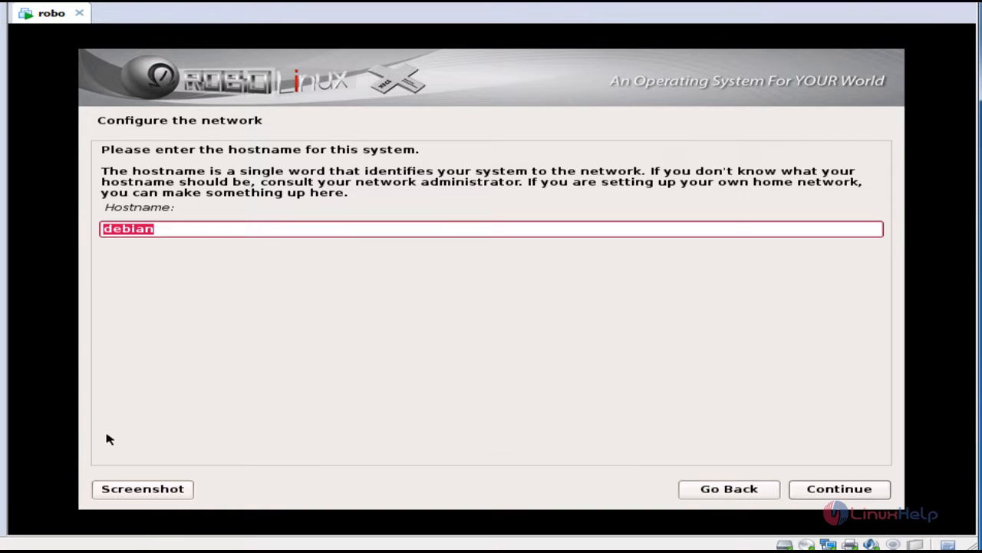
- Replace the hostname 'debian' with 'linuxhelp' and confirm
{"action": "left_click", "coordinate": [207, 230]}
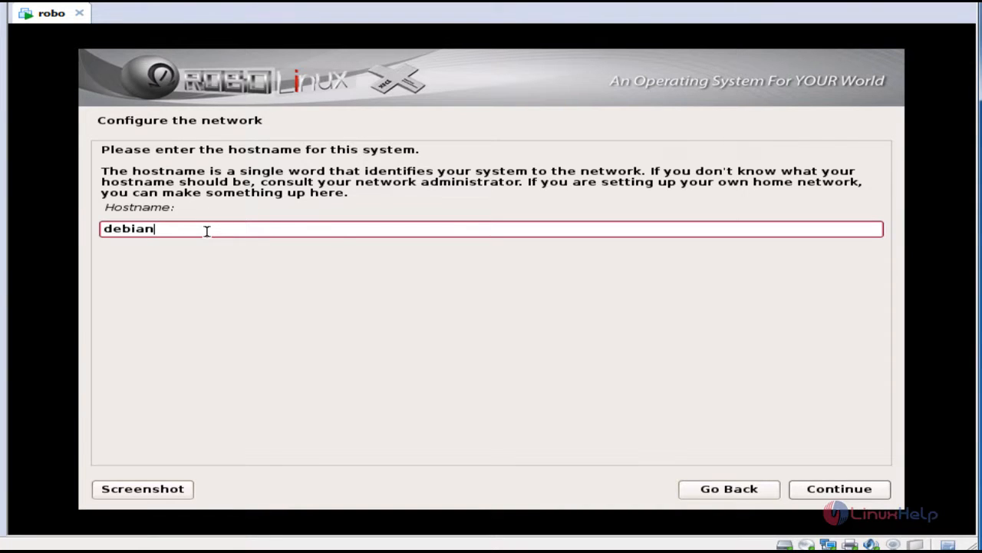
{"action": "double_click", "coordinate": [206, 231]}
{"action": "type", "text": "linuxhelp"}
{"action": "left_click", "coordinate": [828, 496]}
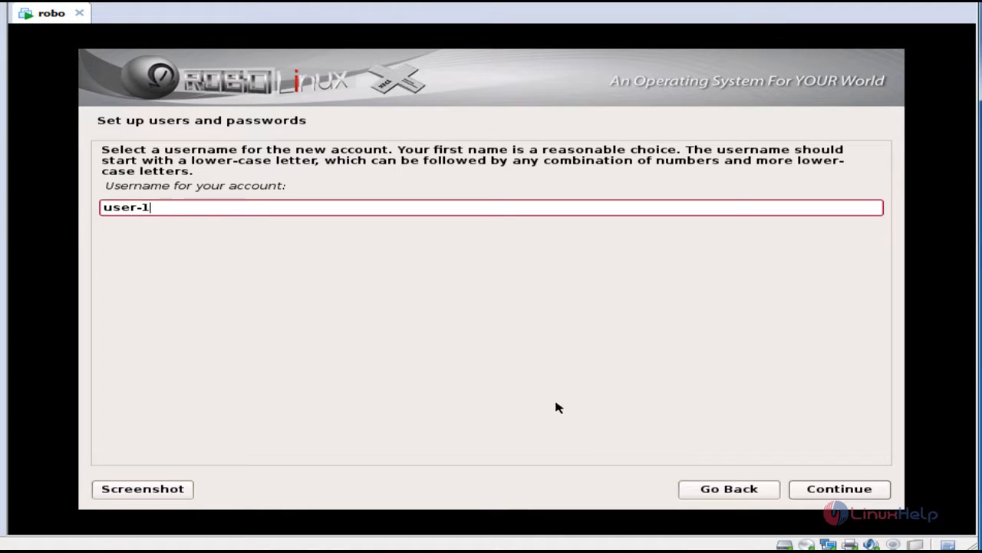
- Accept the suggested username and enter the new user's password in both password fields
{"action": "left_click", "coordinate": [798, 492]}
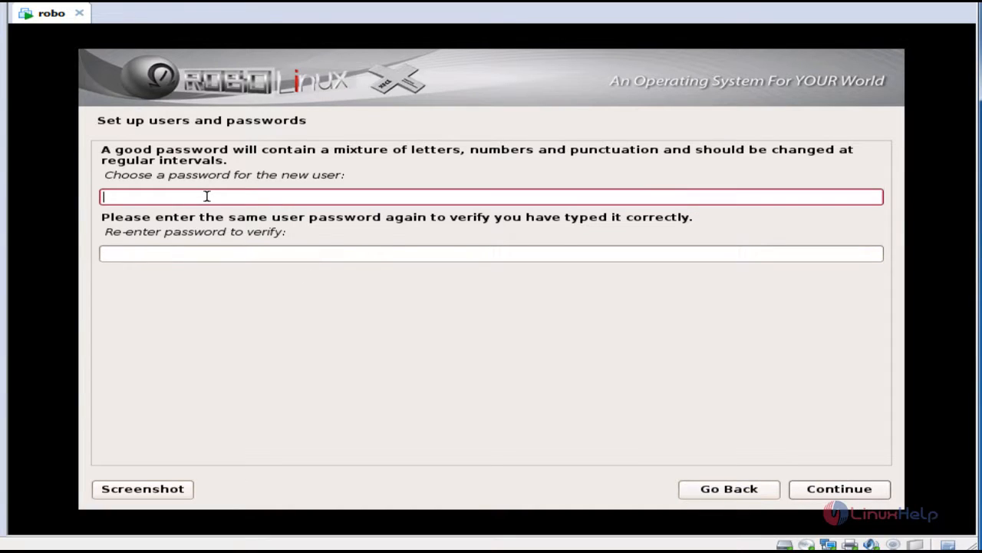
{"action": "key", "text": "Tab"}
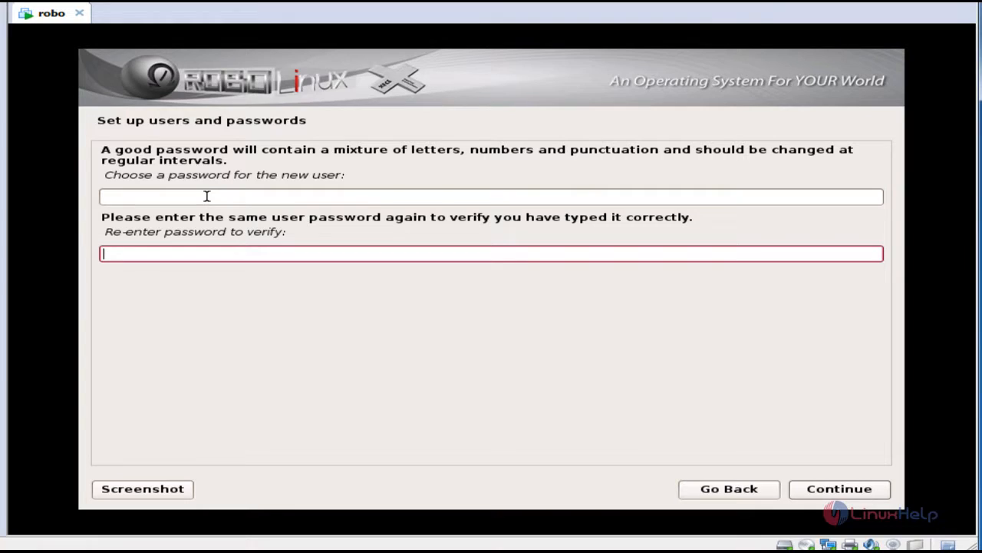
{"action": "left_click", "coordinate": [207, 196]}
{"action": "type", "text": "******"}
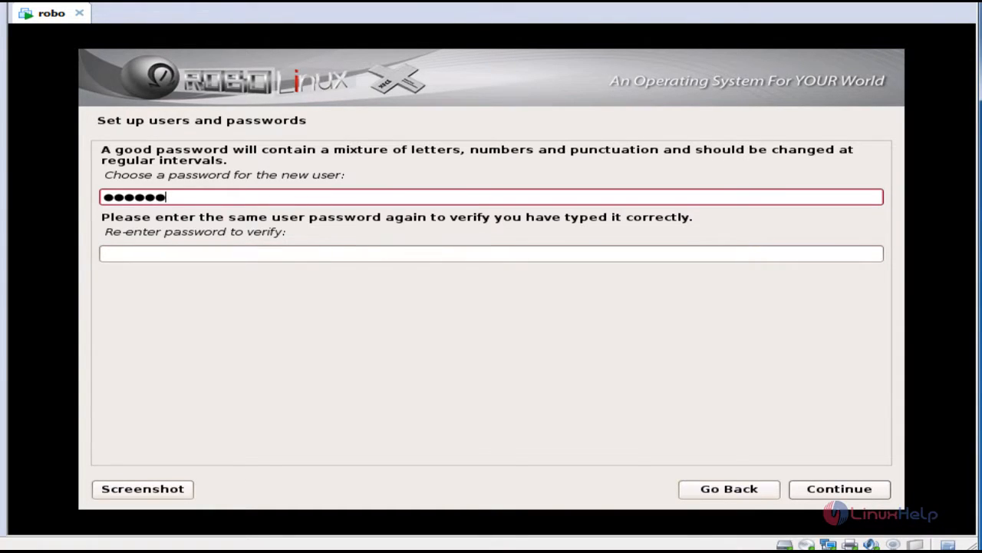
{"action": "key", "text": "Tab"}
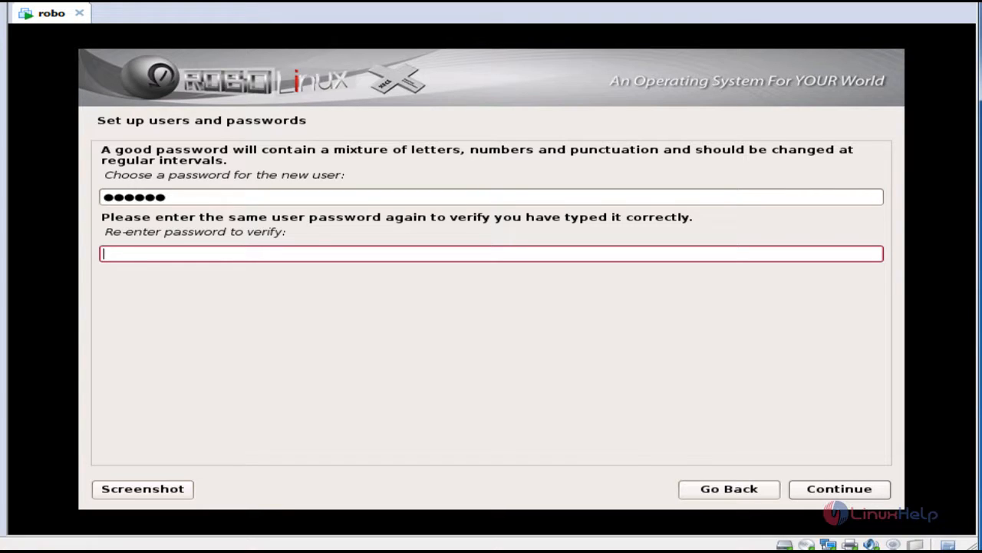
{"action": "type", "text": "******"}
{"action": "left_click", "coordinate": [879, 490]}
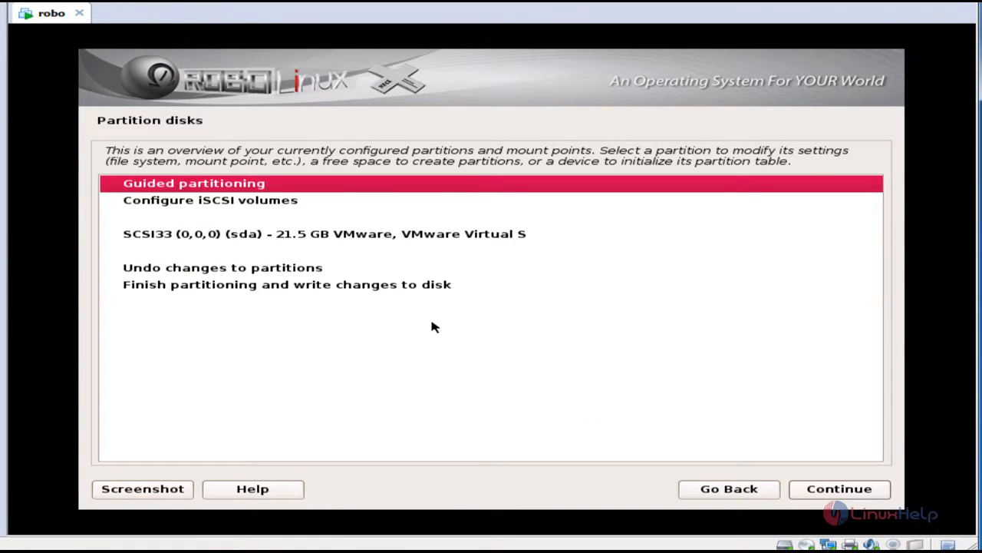
- Create a new empty partition table on the 21.5 GB sda disk
{"action": "left_click", "coordinate": [295, 236]}
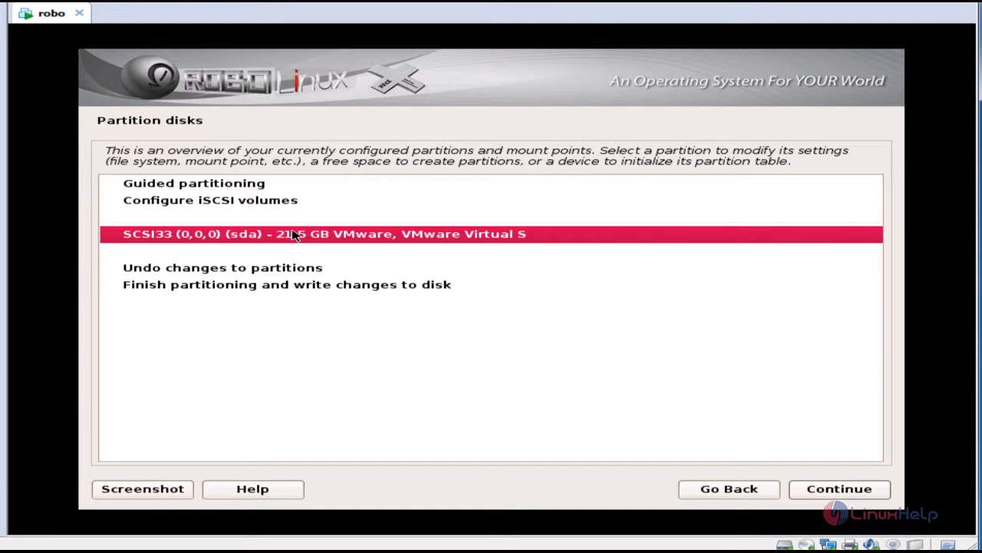
{"action": "left_click", "coordinate": [858, 501]}
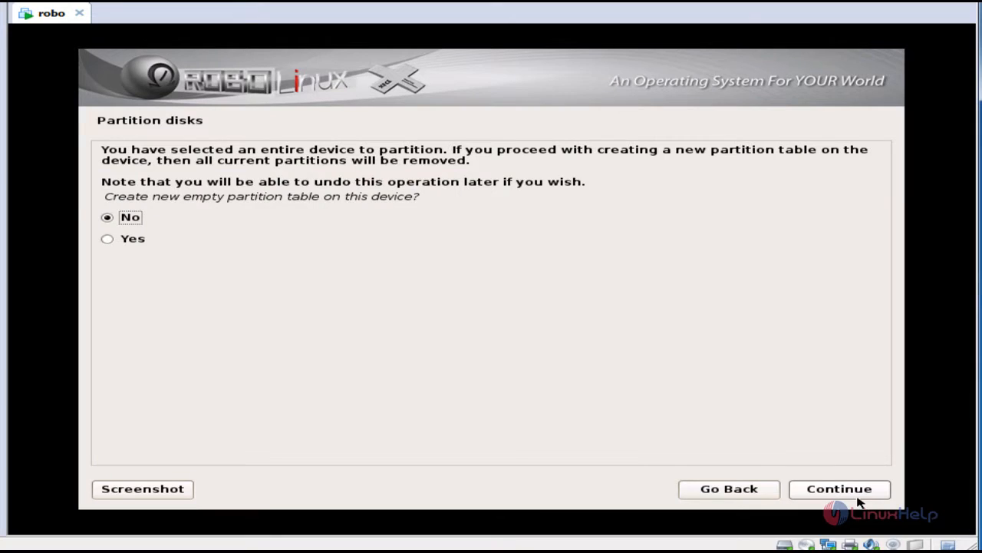
{"action": "left_click", "coordinate": [121, 243]}
{"action": "left_click", "coordinate": [864, 496]}
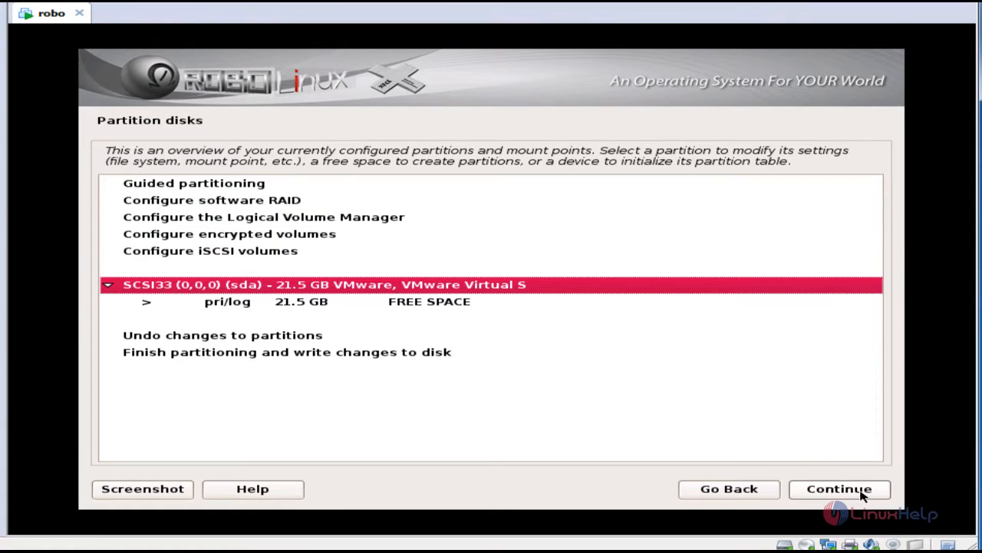
- Create a 10 GB primary partition at the beginning of the free space
{"action": "double_click", "coordinate": [431, 301]}
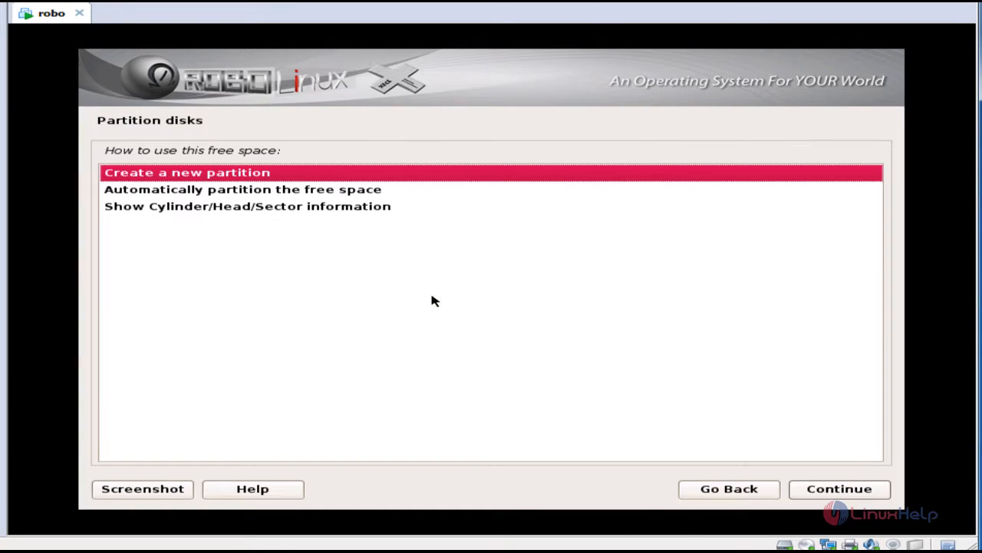
{"action": "double_click", "coordinate": [196, 176]}
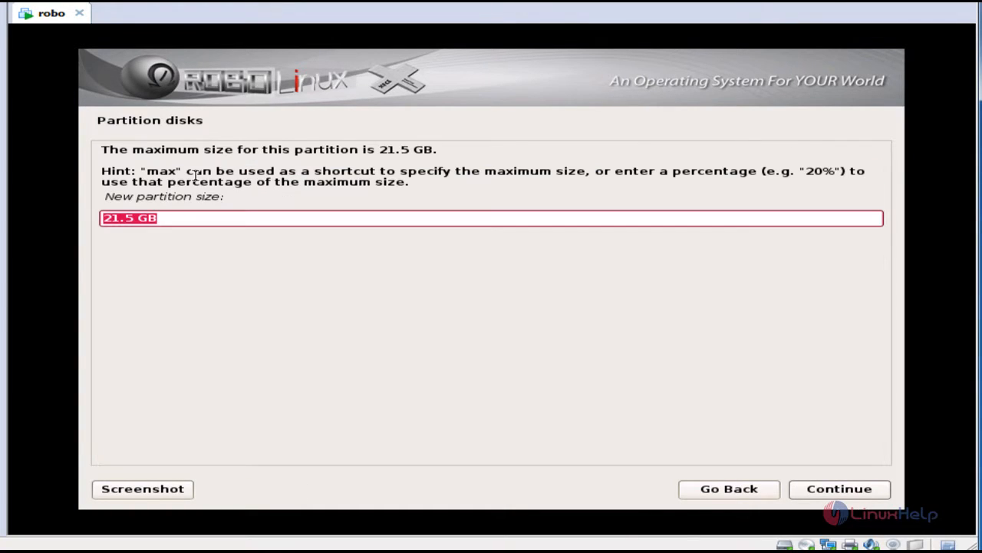
{"action": "left_click", "coordinate": [123, 220]}
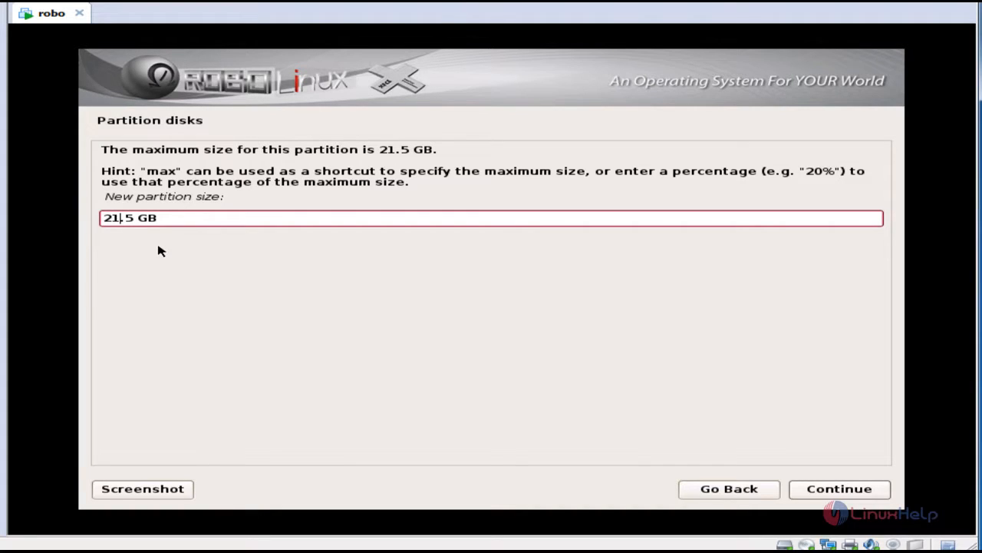
{"action": "key", "text": "BackSpace"}
{"action": "key", "text": "BackSpace"}
{"action": "type", "text": "10"}
{"action": "left_click", "coordinate": [840, 492]}
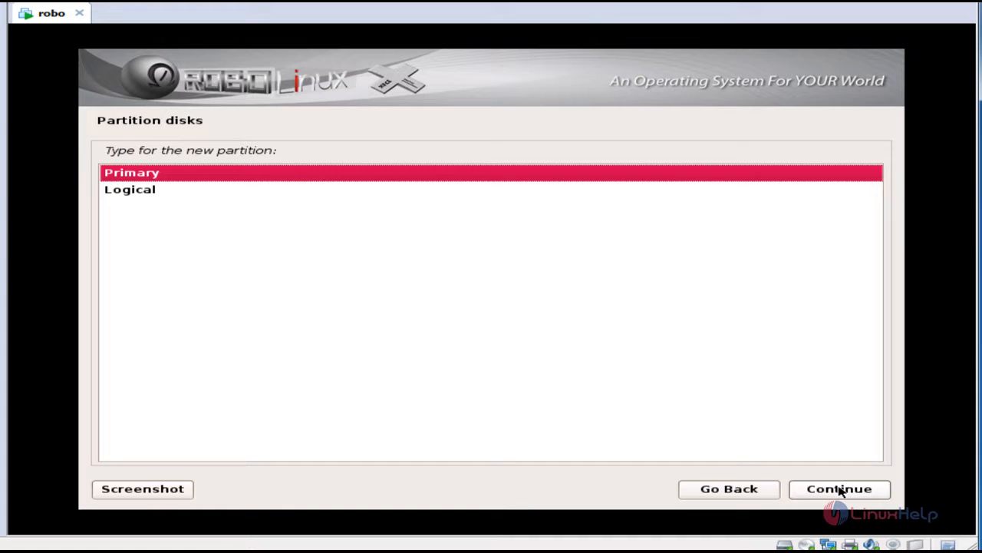
{"action": "left_click", "coordinate": [839, 491]}
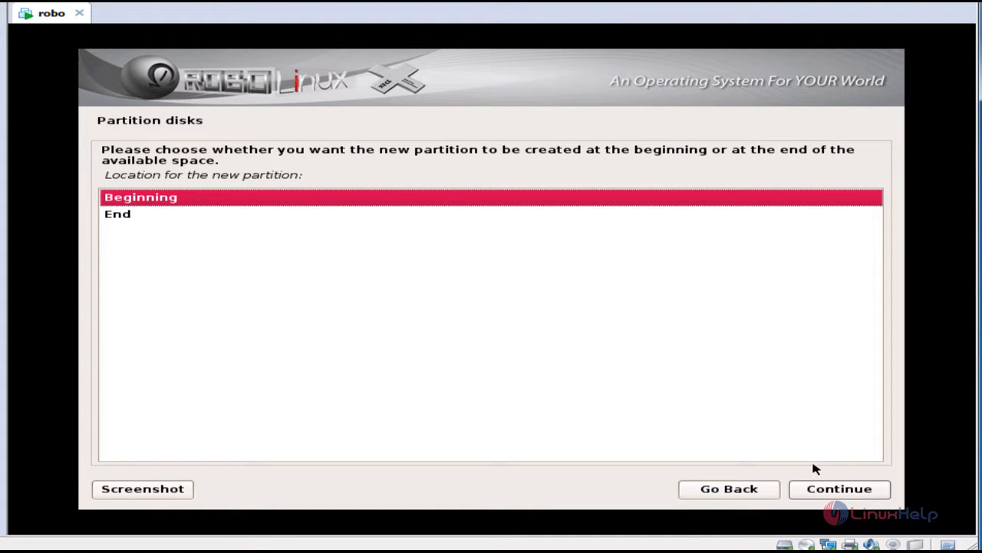
{"action": "left_click", "coordinate": [852, 489]}
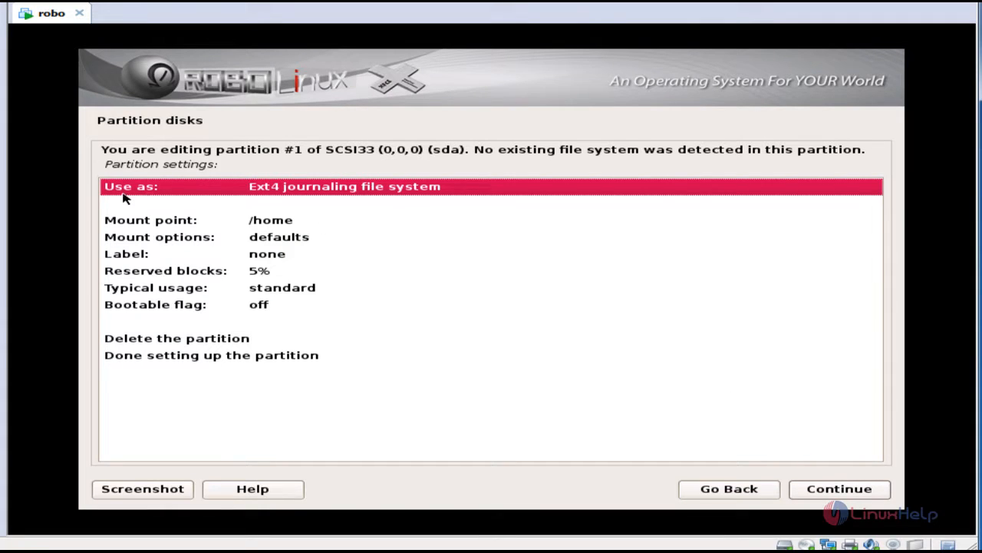
- Set its mount point to / (root file system) and finish the partition
{"action": "double_click", "coordinate": [270, 221]}
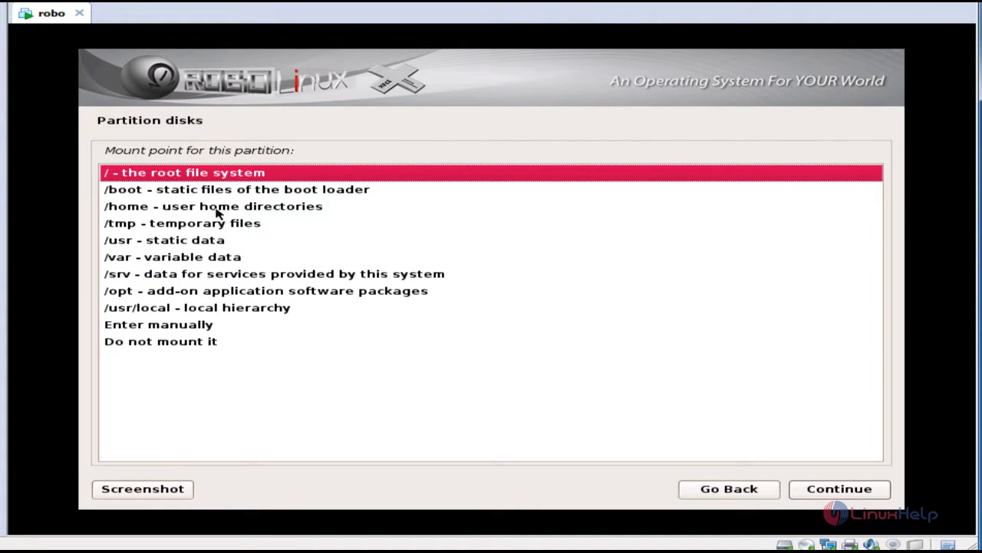
{"action": "double_click", "coordinate": [231, 173]}
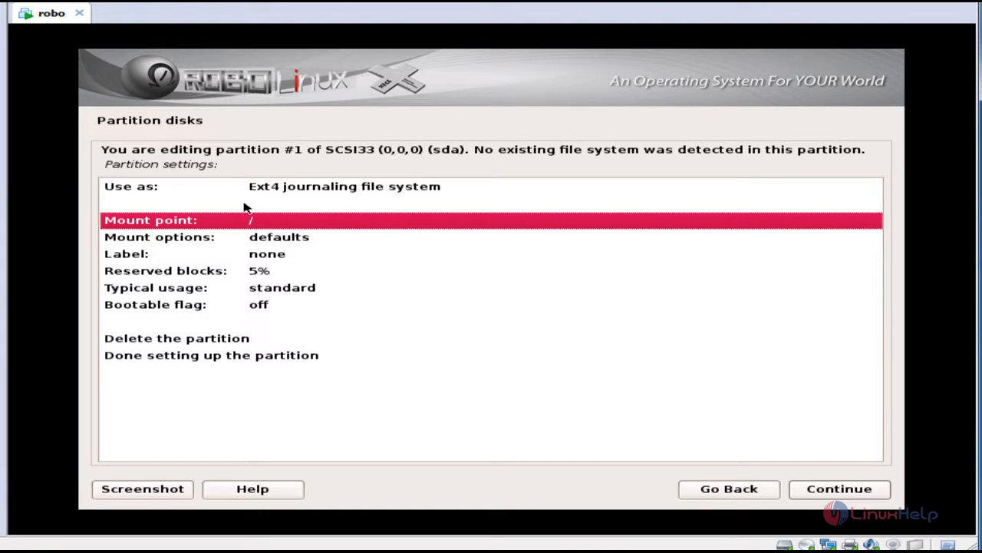
{"action": "double_click", "coordinate": [188, 358]}
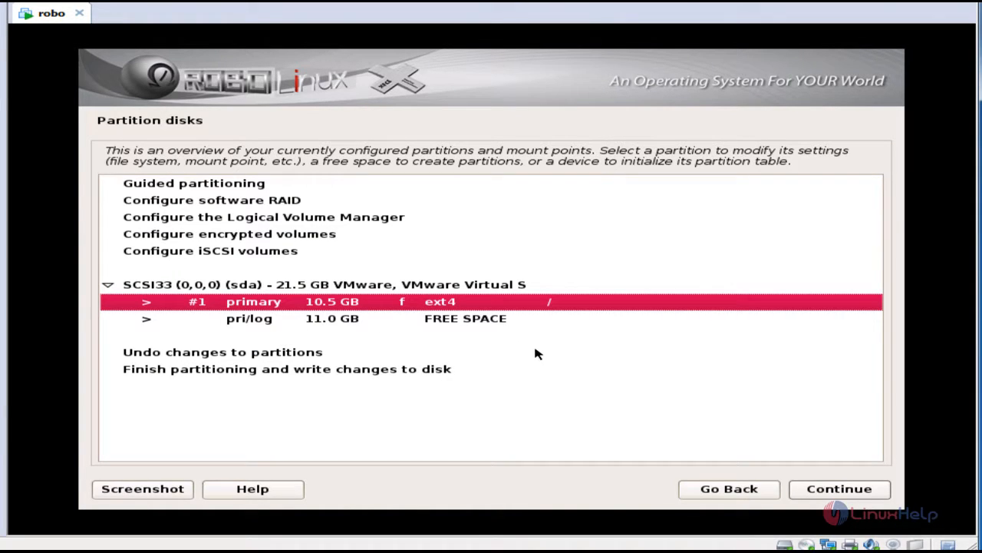
- Create a 500 MB primary partition at the beginning of the free space
{"action": "left_click", "coordinate": [448, 323]}
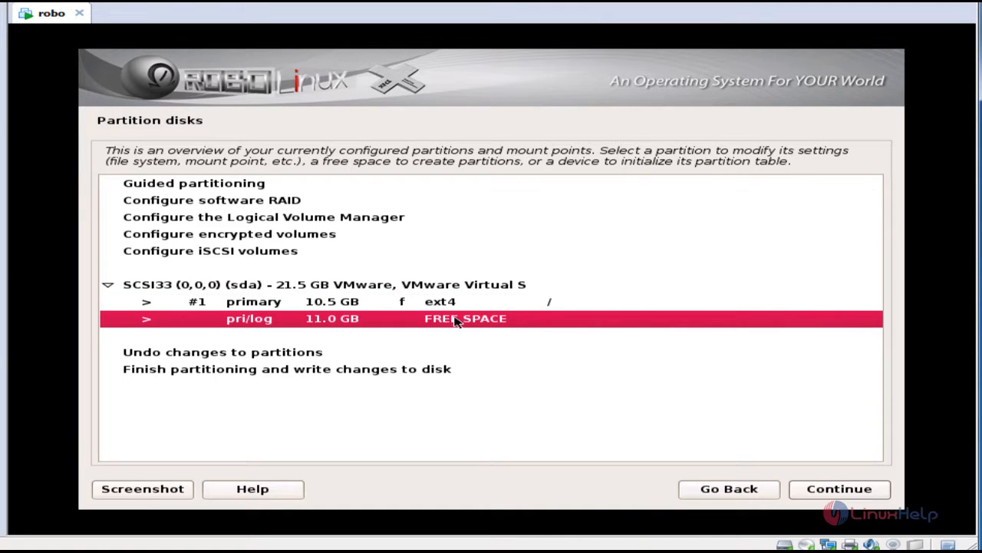
{"action": "left_click", "coordinate": [867, 488]}
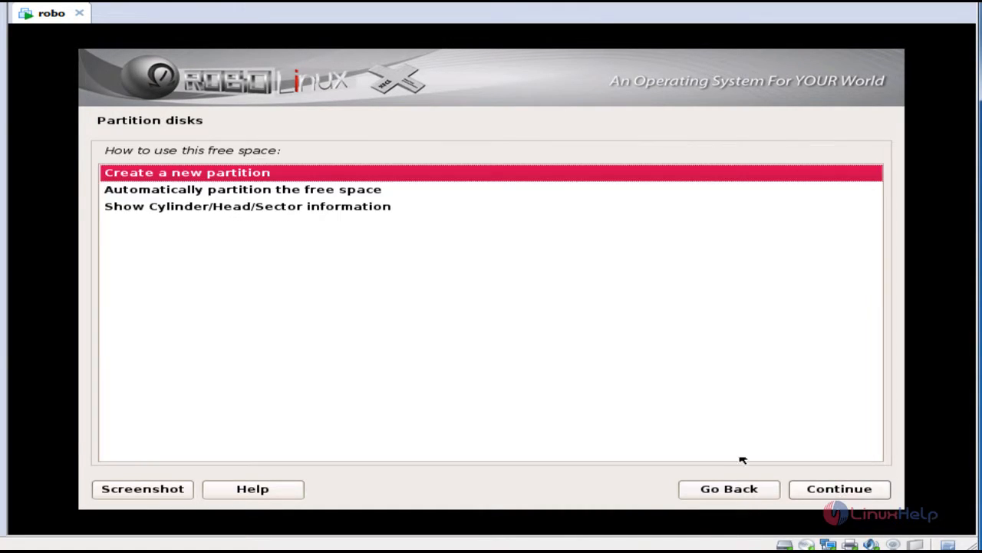
{"action": "double_click", "coordinate": [120, 178]}
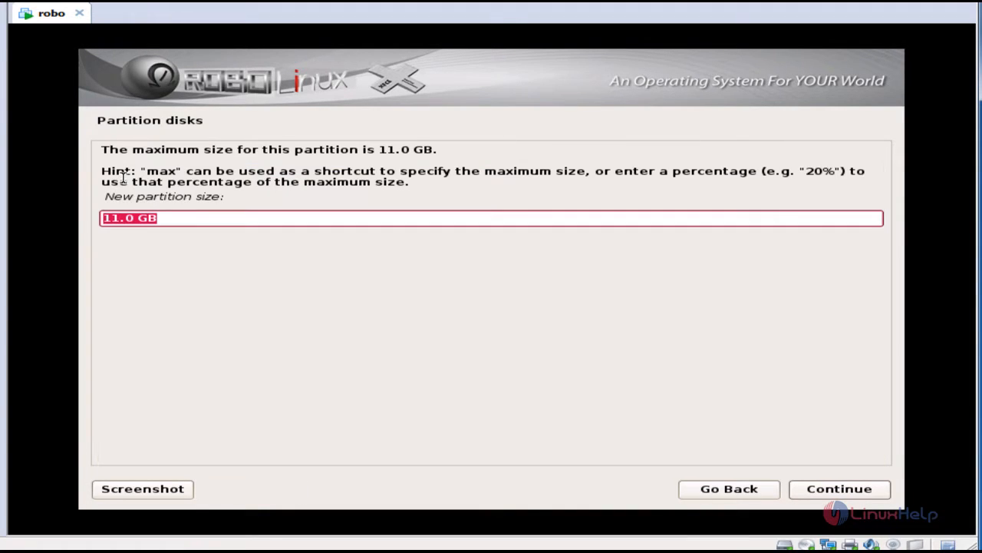
{"action": "left_click", "coordinate": [137, 220]}
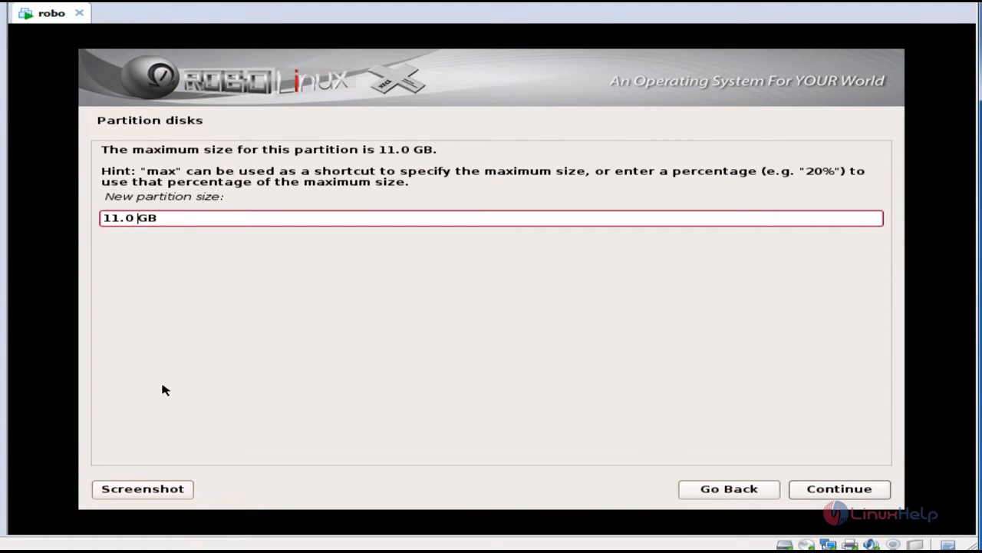
{"action": "key", "text": "BackSpace"}
{"action": "key", "text": "BackSpace"}
{"action": "key", "text": "BackSpace"}
{"action": "key", "text": "BackSpace"}
{"action": "type", "text": "500"}
{"action": "key", "text": "BackSpace"}
{"action": "type", "text": "M"}
{"action": "key", "text": "BackSpace"}
{"action": "left_click", "coordinate": [876, 497]}
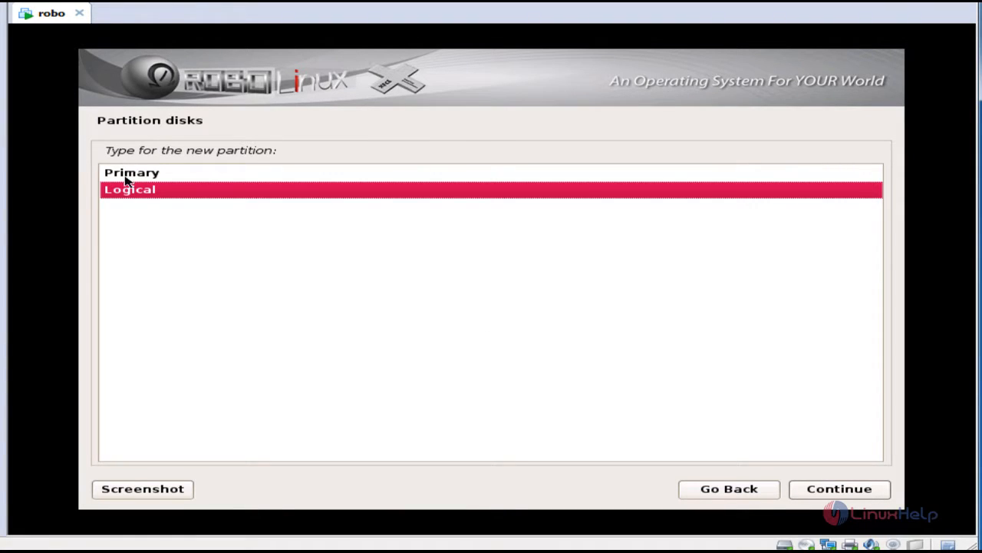
{"action": "left_click", "coordinate": [127, 178]}
{"action": "left_click", "coordinate": [852, 490]}
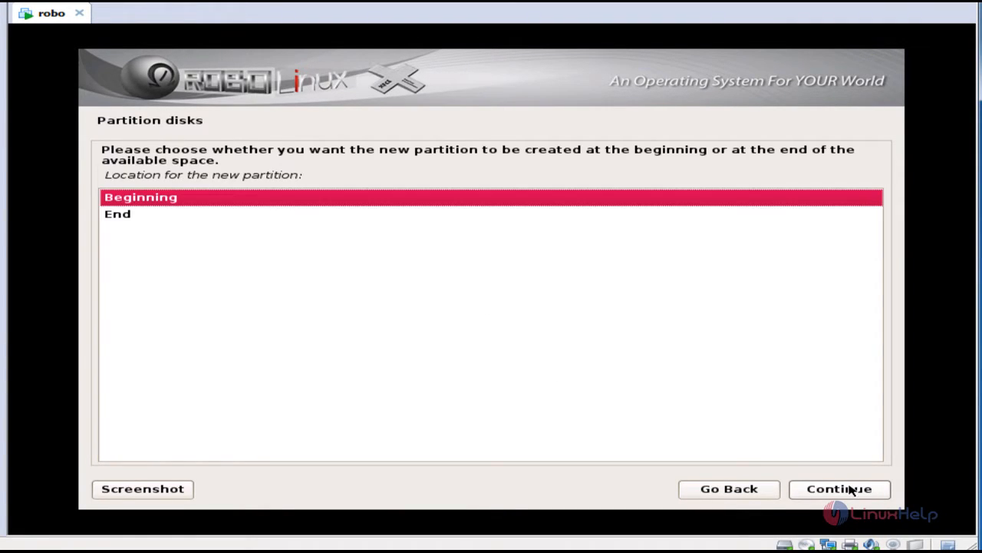
{"action": "left_click", "coordinate": [839, 489]}
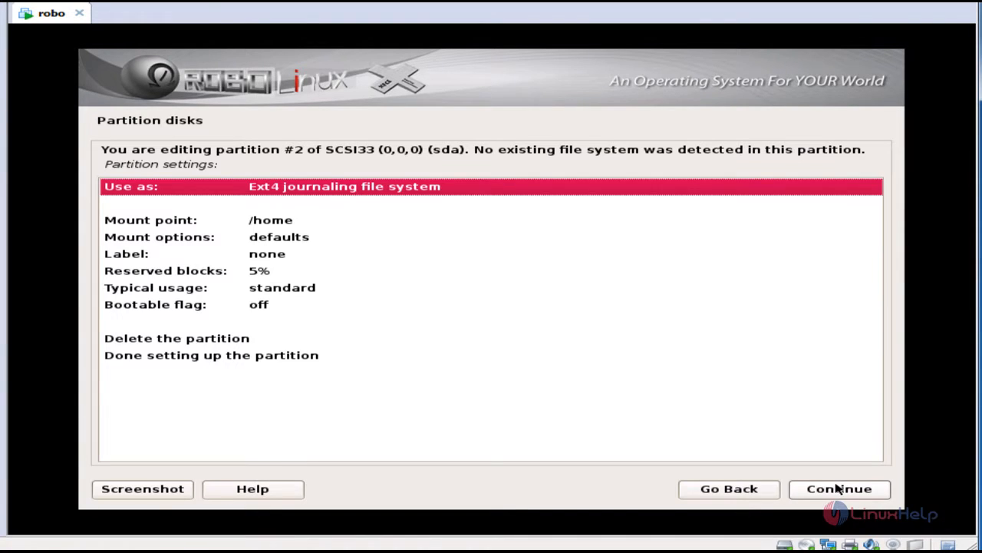
- Set the new partition's mount point to /boot and finish its setup
{"action": "double_click", "coordinate": [256, 222]}
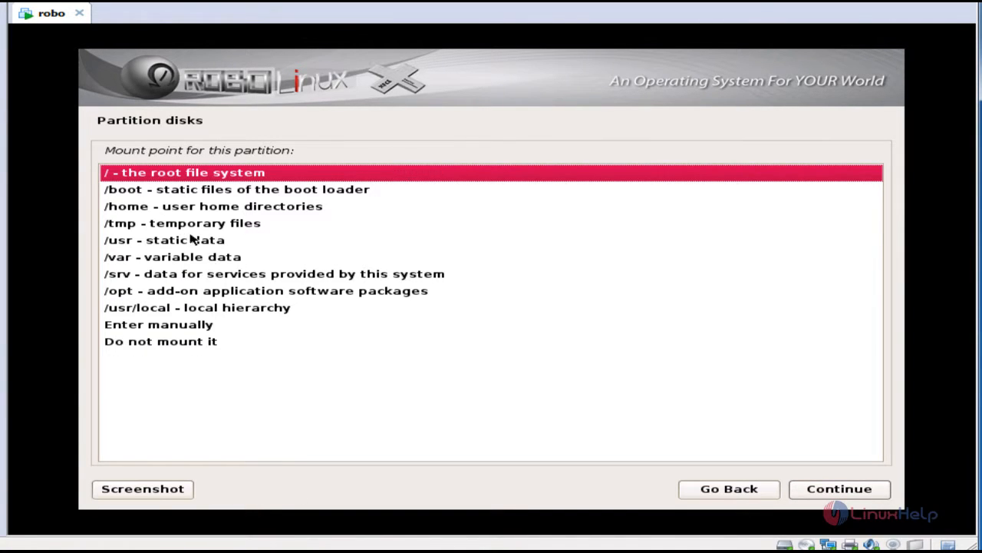
{"action": "double_click", "coordinate": [172, 194]}
{"action": "left_click", "coordinate": [215, 190]}
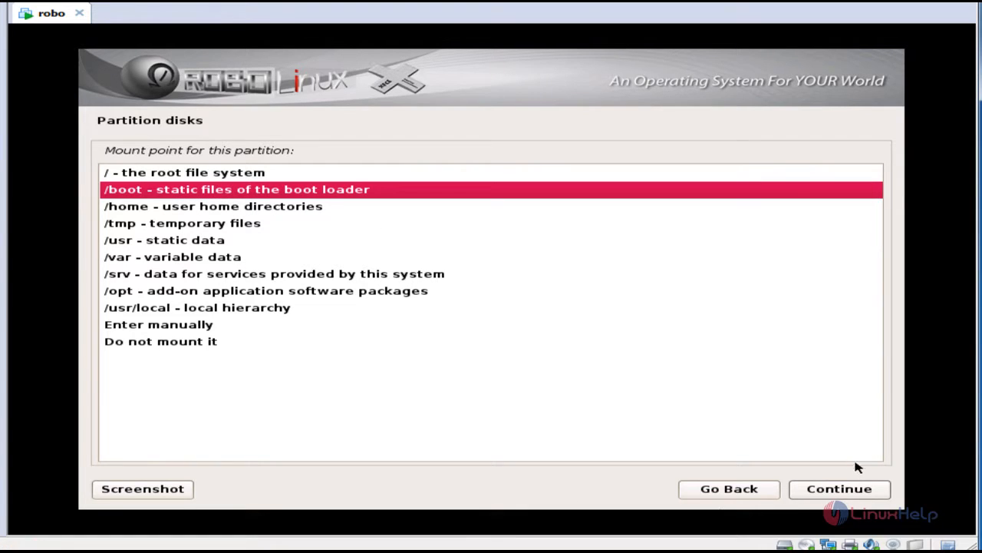
{"action": "left_click", "coordinate": [857, 494]}
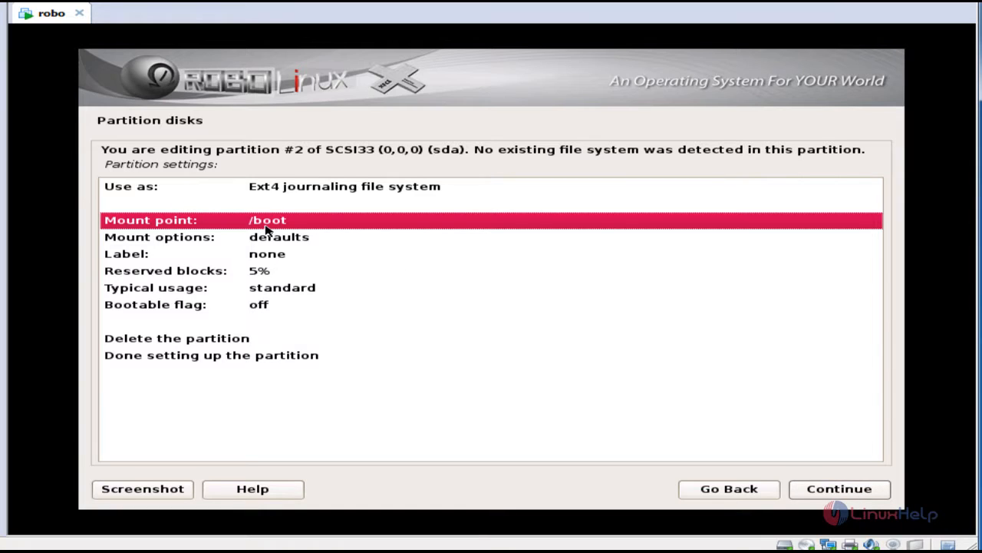
{"action": "left_click", "coordinate": [222, 362]}
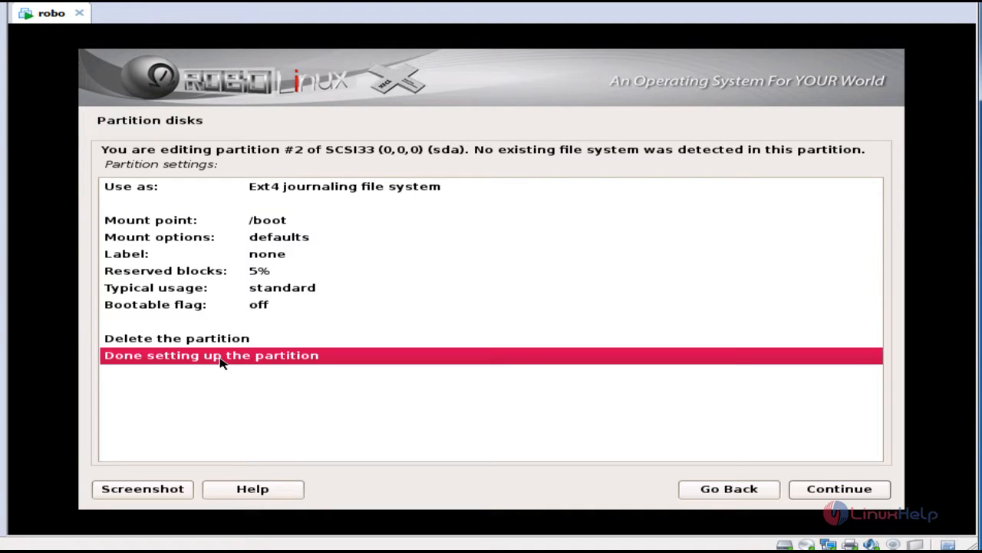
{"action": "left_click", "coordinate": [883, 496]}
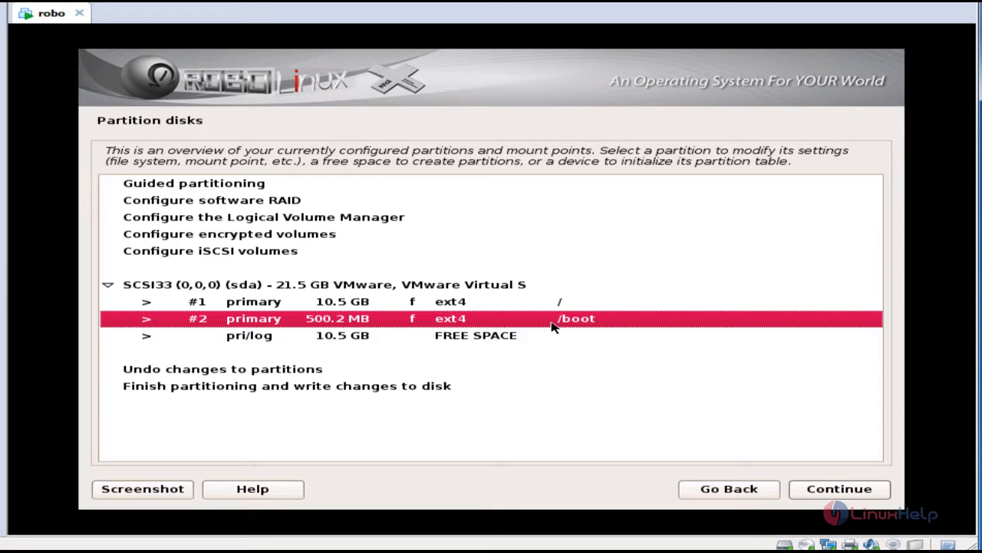
- Create a 2.5 GB primary partition at the beginning of the remaining free space
{"action": "left_click", "coordinate": [427, 340]}
{"action": "left_click", "coordinate": [837, 495]}
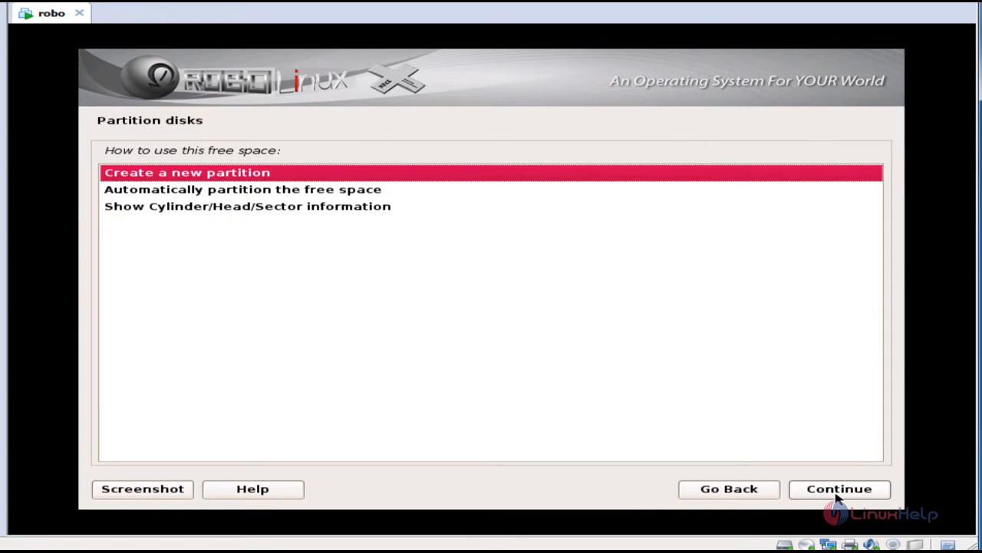
{"action": "double_click", "coordinate": [370, 174]}
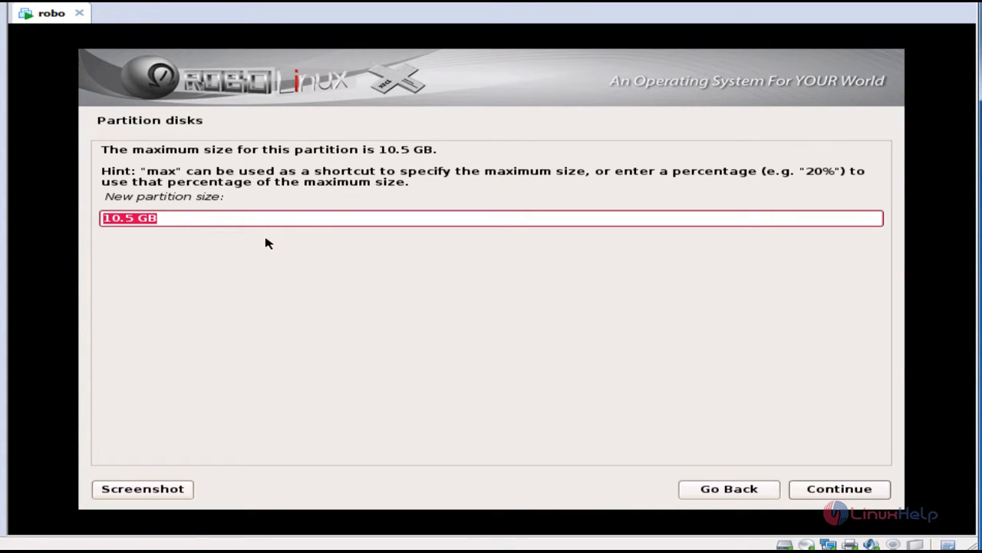
{"action": "type", "text": "2."}
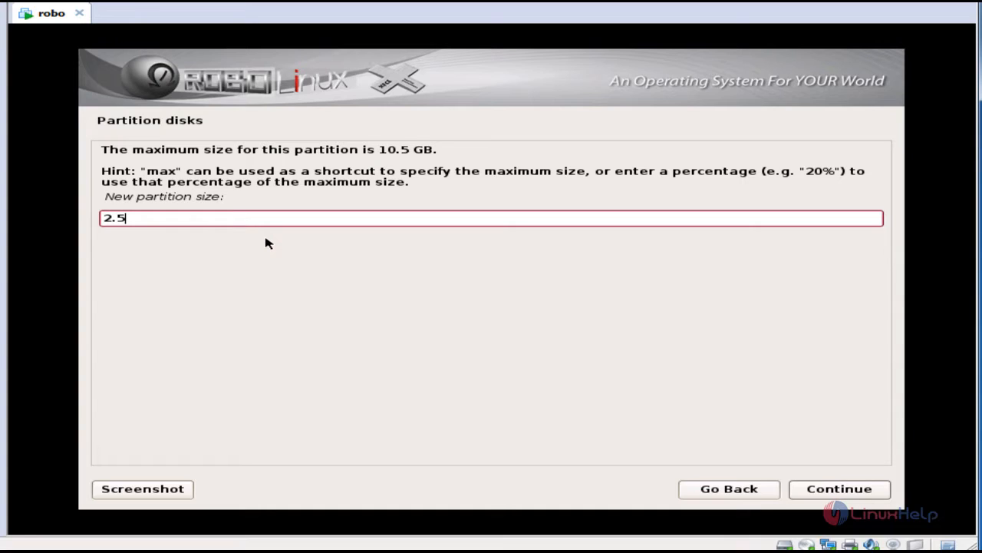
{"action": "type", "text": "5 GB"}
{"action": "left_click", "coordinate": [852, 495]}
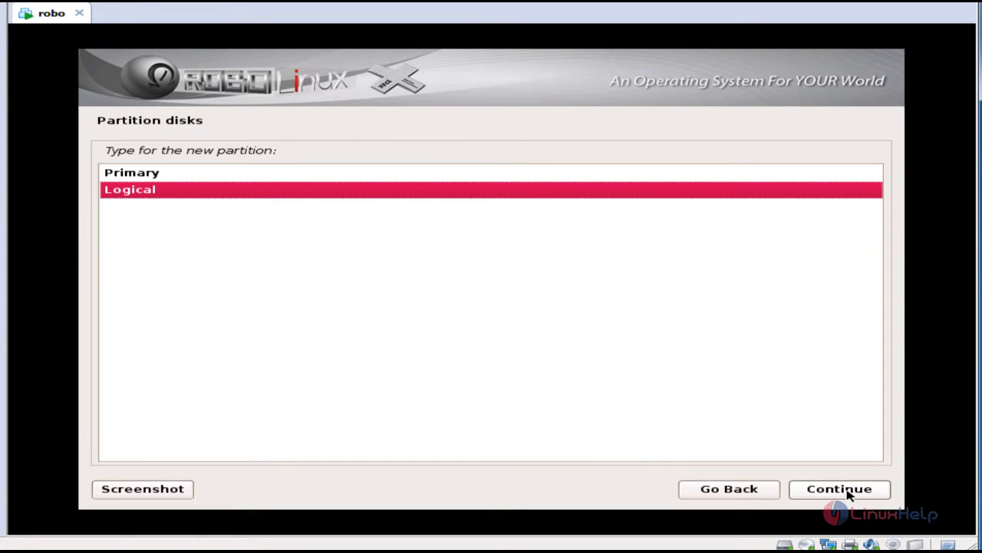
{"action": "left_click", "coordinate": [141, 177]}
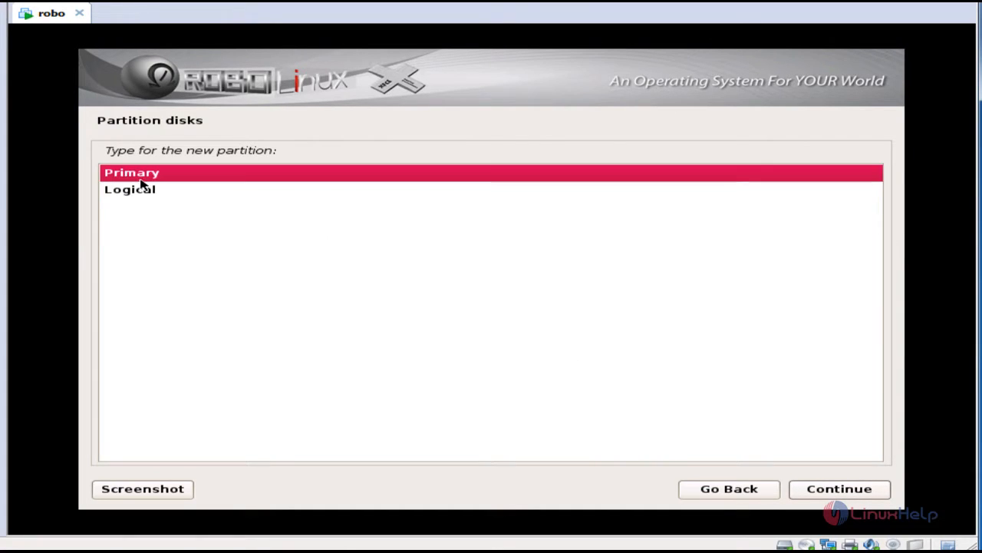
{"action": "left_click", "coordinate": [818, 491]}
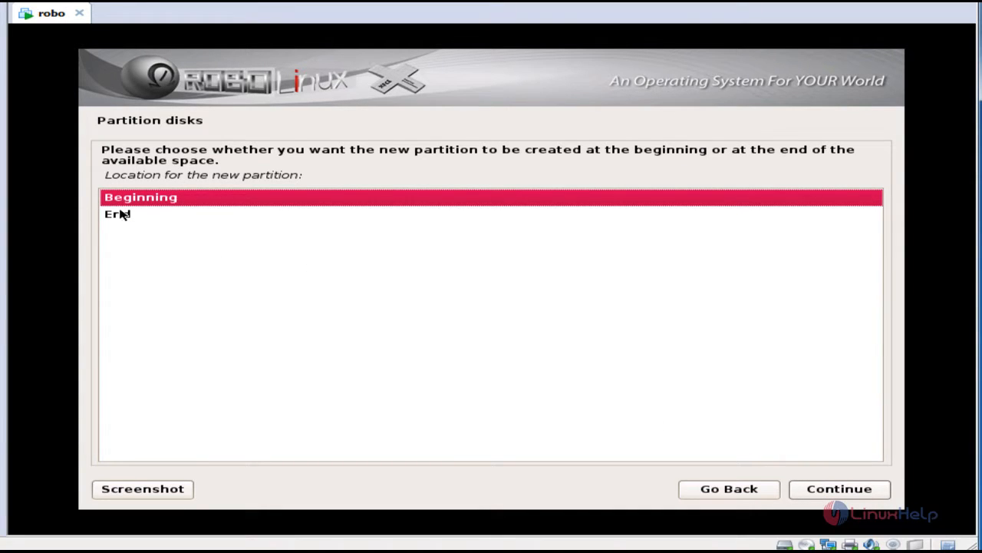
{"action": "left_click", "coordinate": [833, 493]}
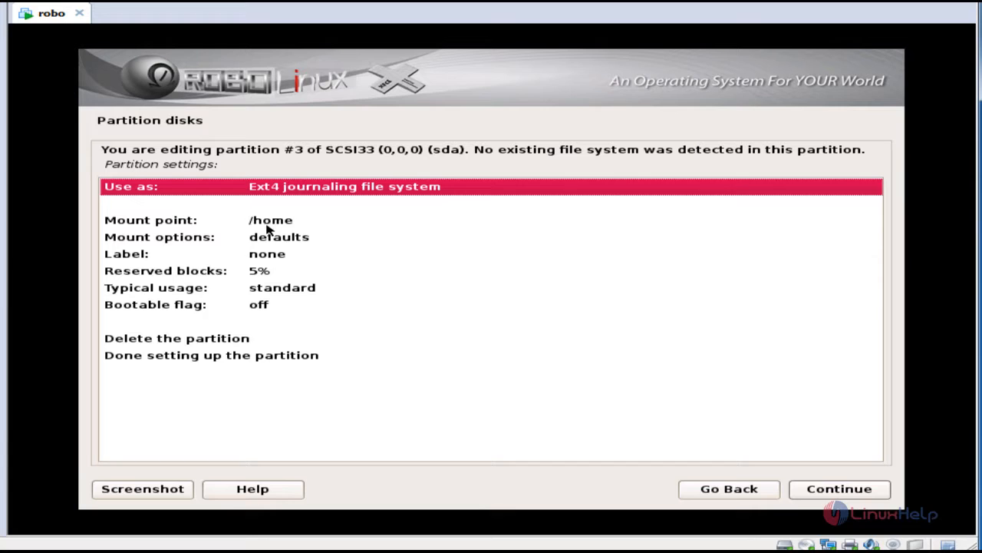
- Use the new partition as a swap area and finish its setup
{"action": "double_click", "coordinate": [286, 191]}
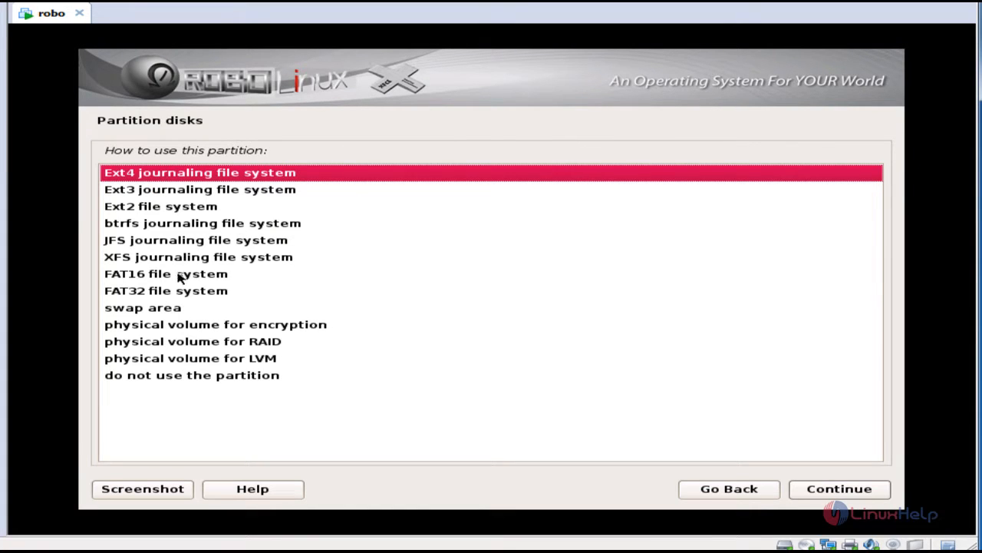
{"action": "left_click", "coordinate": [134, 311]}
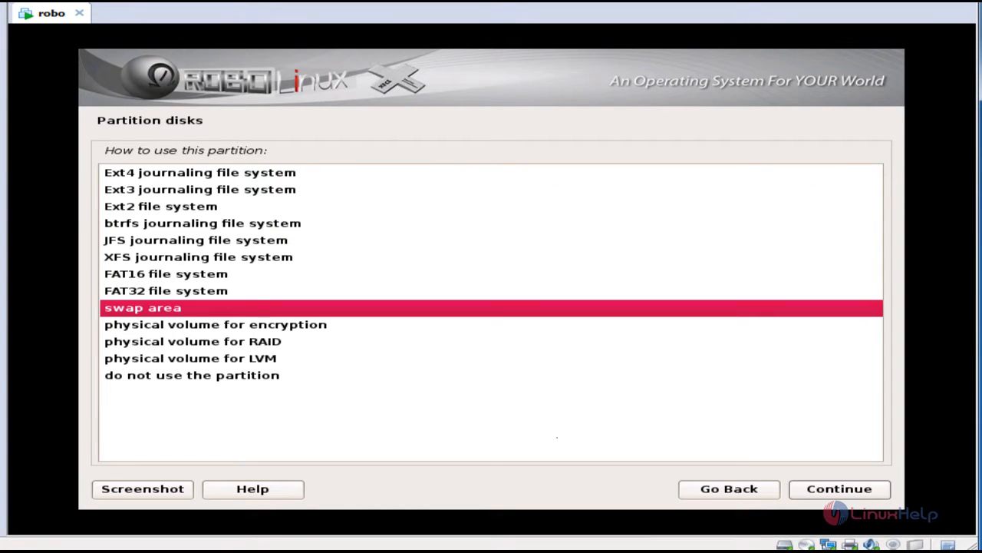
{"action": "left_click", "coordinate": [838, 493]}
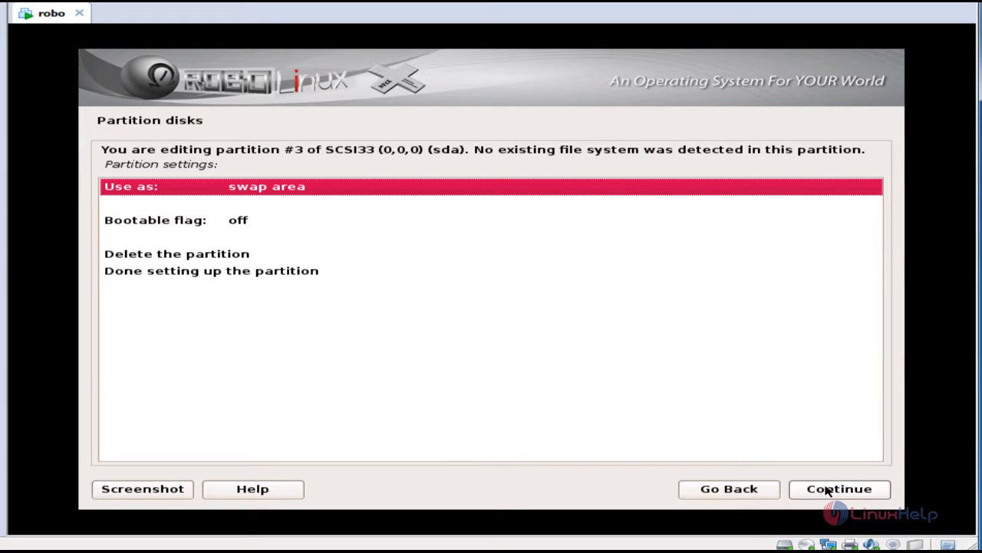
{"action": "left_click", "coordinate": [185, 272]}
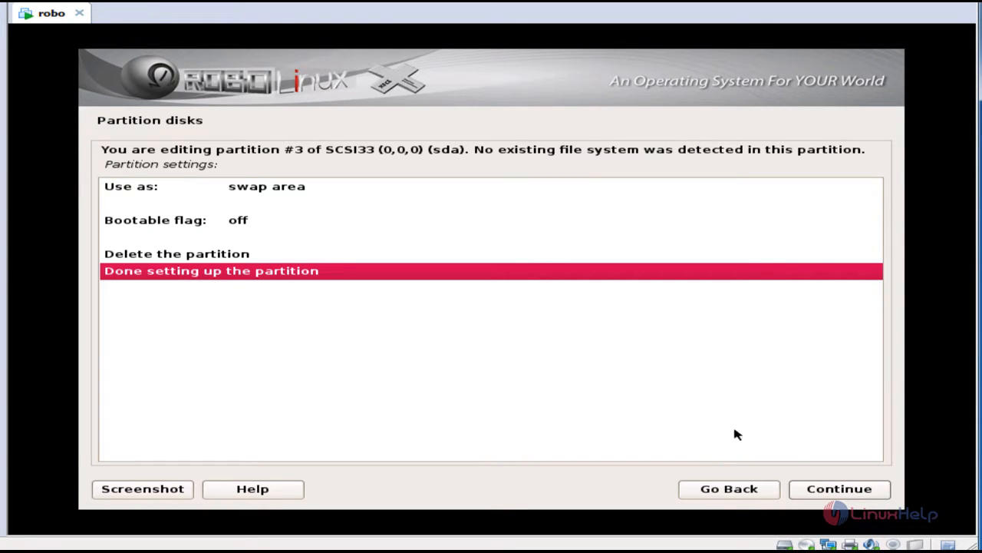
{"action": "left_click", "coordinate": [836, 493]}
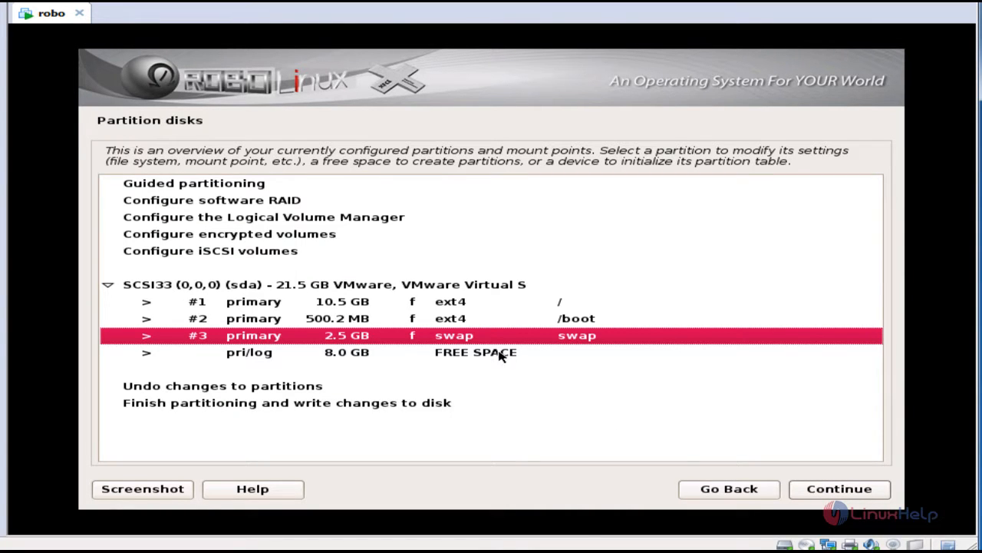
- Leave the swap partition unchanged, then finish partitioning and write changes to disk
{"action": "left_click", "coordinate": [842, 495]}
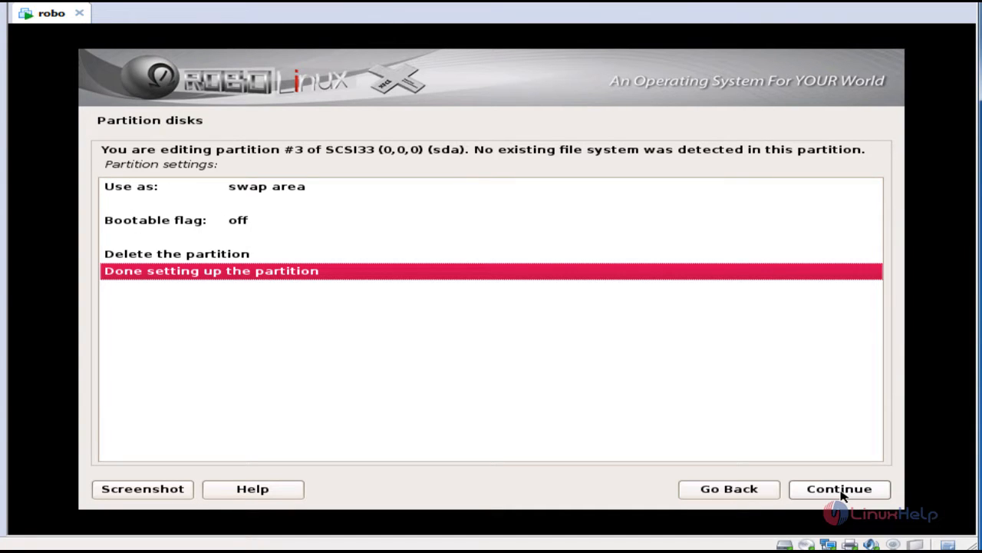
{"action": "left_click", "coordinate": [842, 495]}
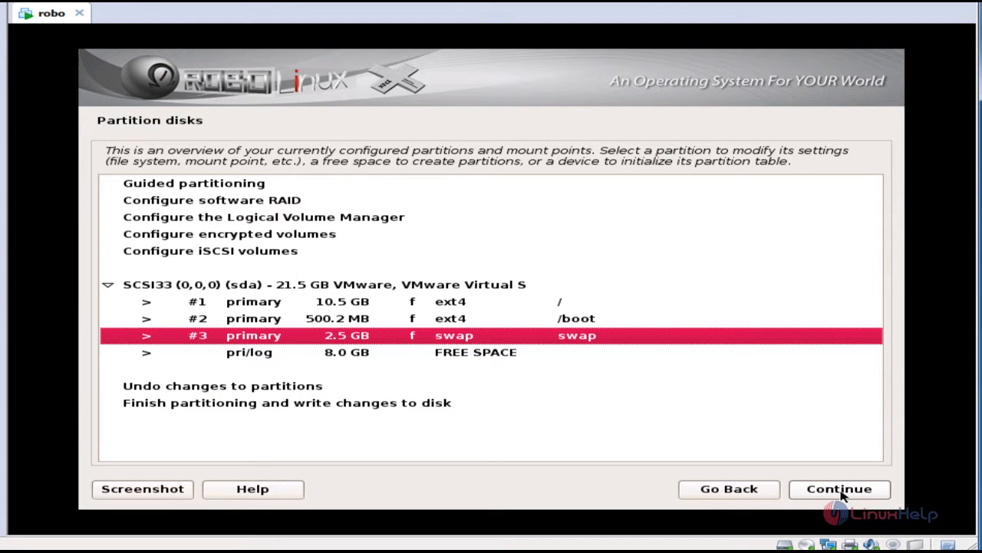
{"action": "left_click", "coordinate": [226, 405]}
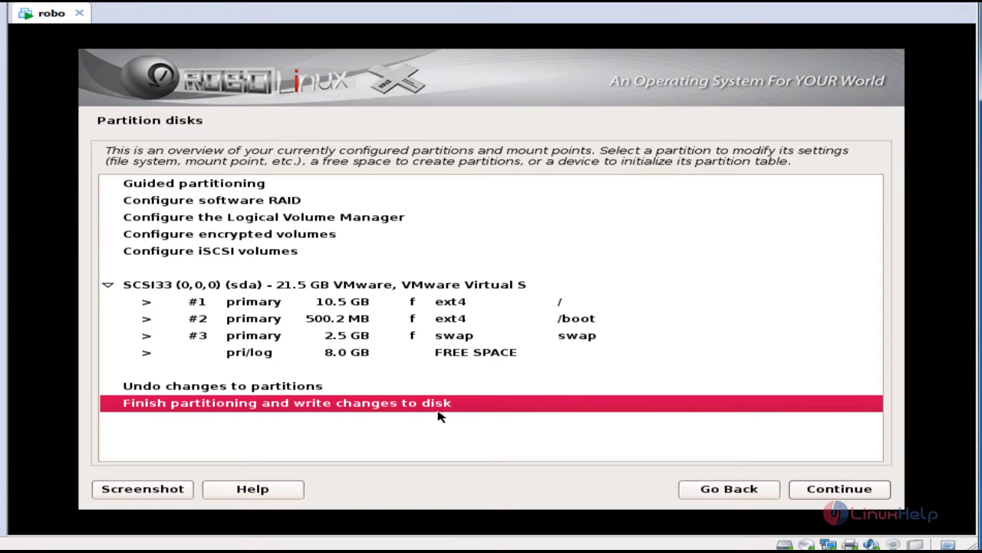
{"action": "left_click", "coordinate": [820, 492]}
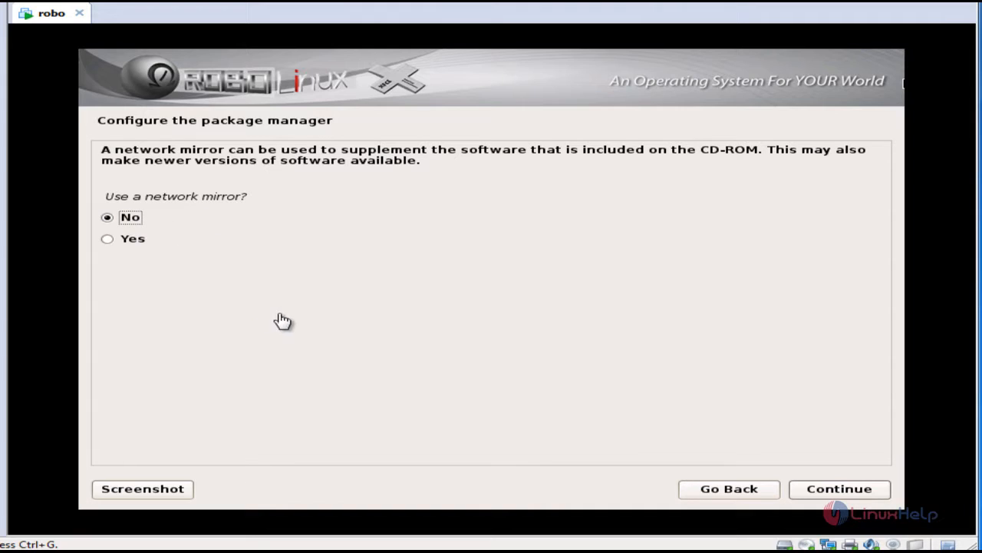
- Decline the network mirror and install GRUB to the master boot record on /dev/sda
{"action": "left_click", "coordinate": [833, 488]}
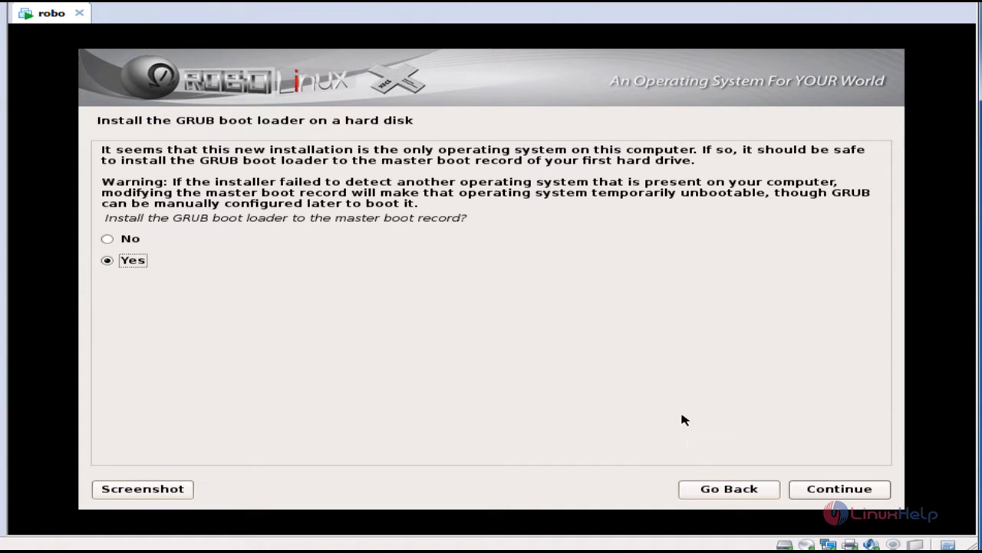
{"action": "left_click", "coordinate": [866, 495]}
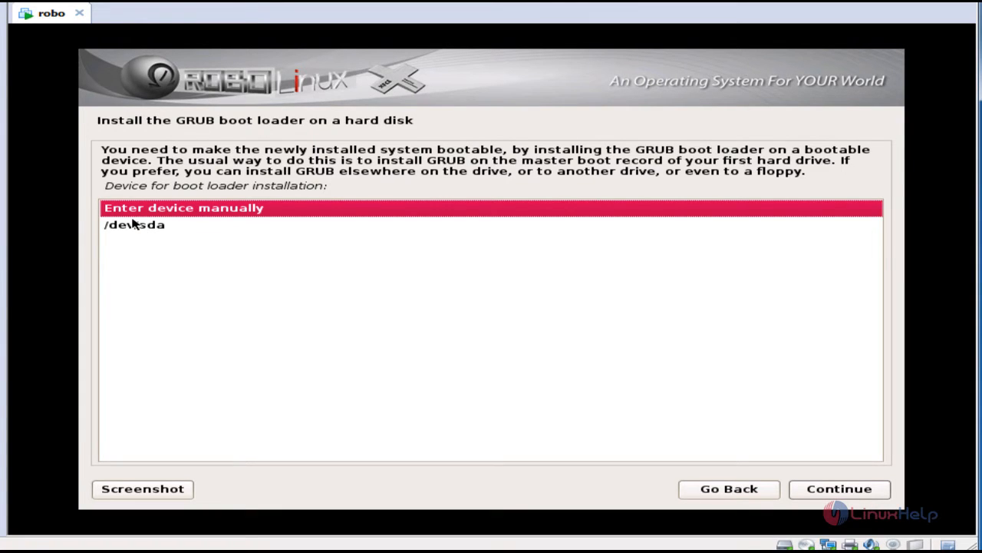
{"action": "left_click", "coordinate": [133, 227]}
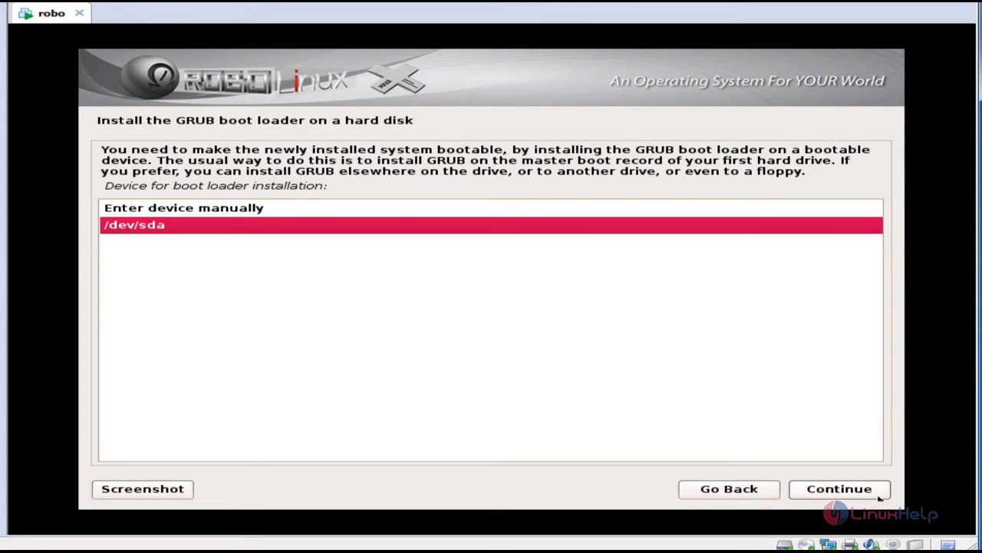
{"action": "left_click", "coordinate": [828, 492]}
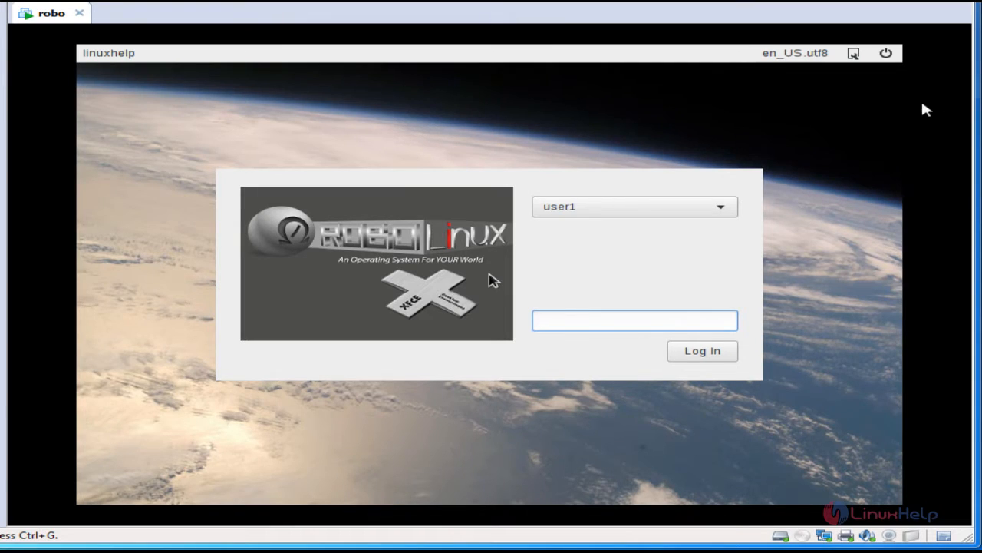
- Enter the account password on the login screen and log in to the desktop
{"action": "type", "text": "123"}
{"action": "key", "text": "Tab"}
{"action": "left_click", "coordinate": [710, 358]}
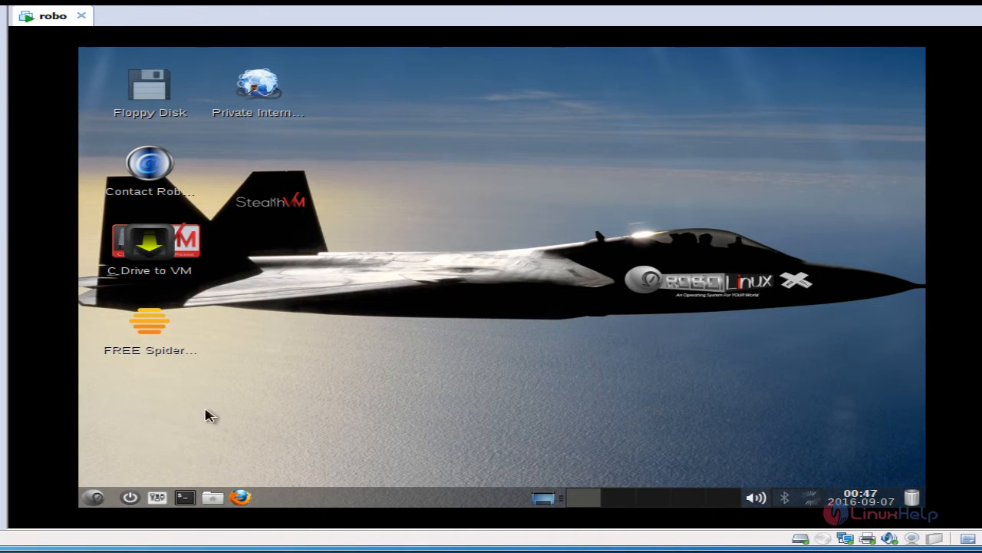
{"action": "left_click", "coordinate": [102, 503]}
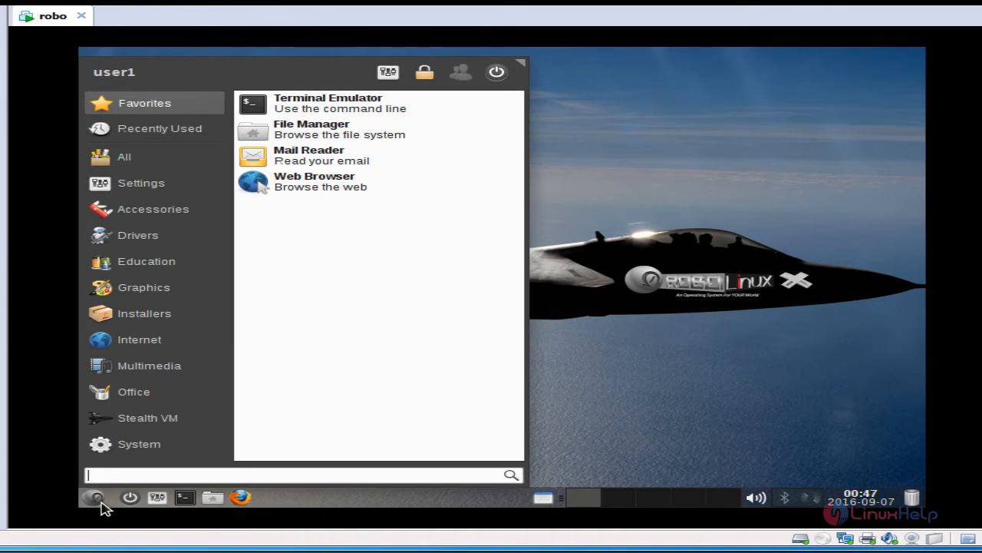
{"action": "left_click", "coordinate": [123, 367]}
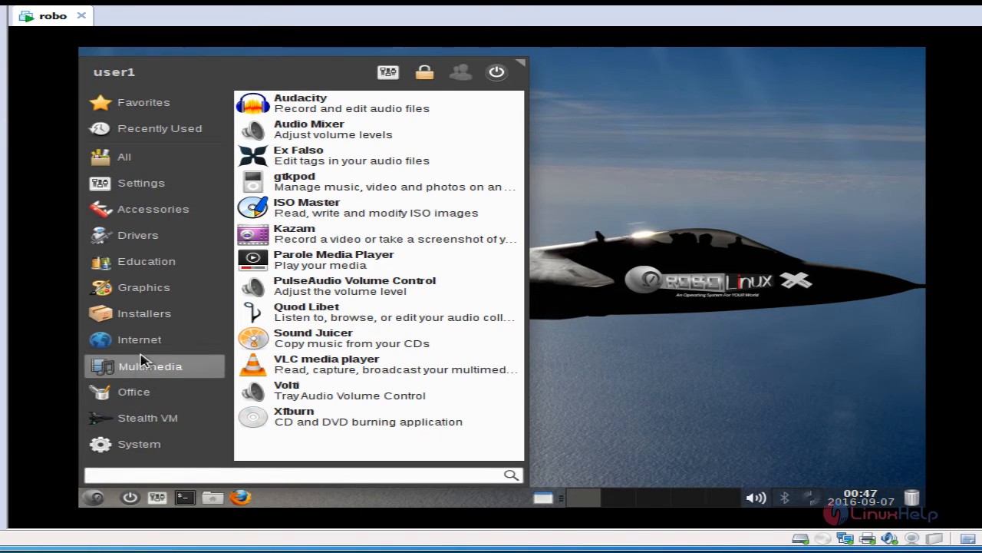
{"action": "left_click", "coordinate": [186, 340]}
{"action": "left_click", "coordinate": [160, 393]}
{"action": "left_click", "coordinate": [173, 369]}
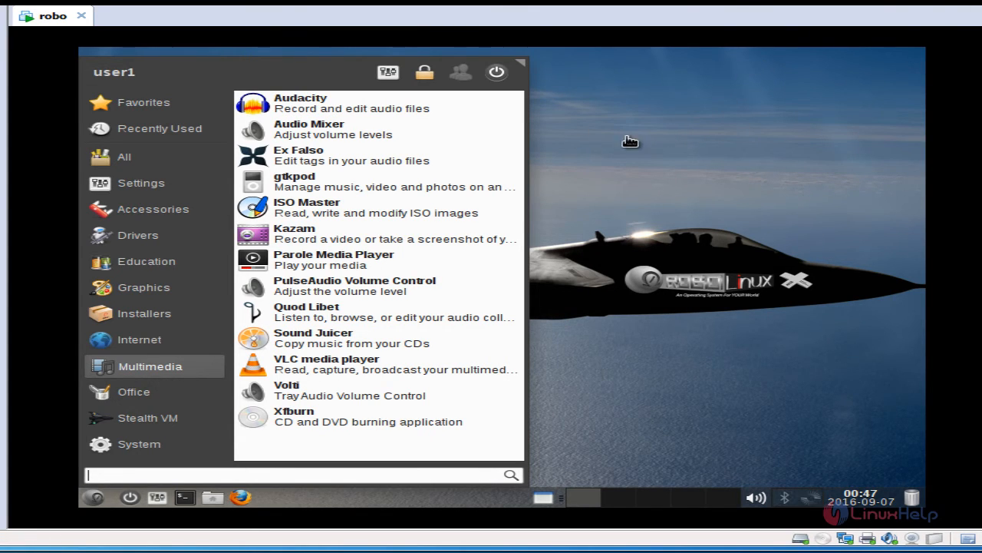
{"action": "left_click", "coordinate": [222, 210]}
{"action": "left_click", "coordinate": [700, 213]}
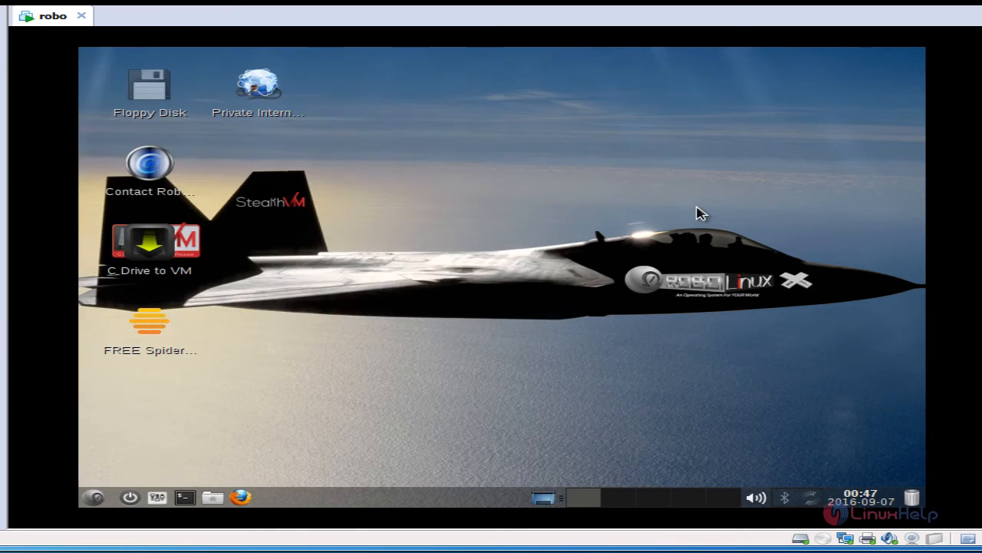
{"action": "left_click", "coordinate": [94, 497]}
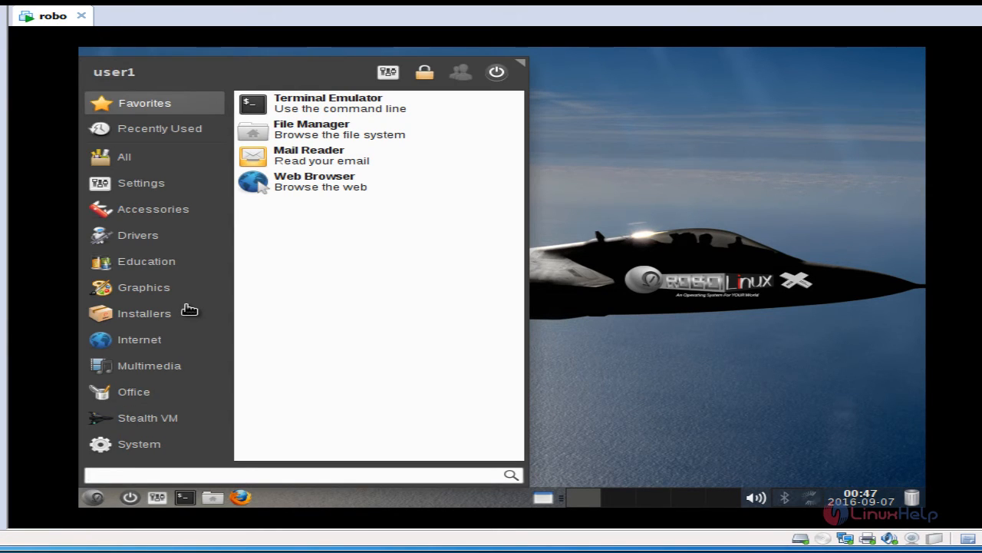
{"action": "left_click", "coordinate": [603, 321]}
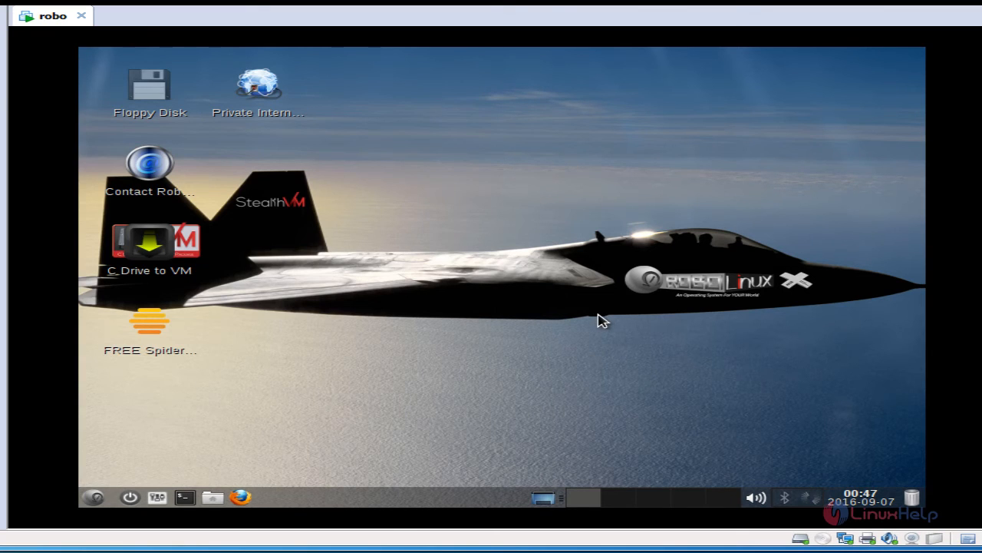
- Open a terminal in the Desktop folder and run uptime, showing 2 min up with 2 users
{"action": "right_click", "coordinate": [370, 192]}
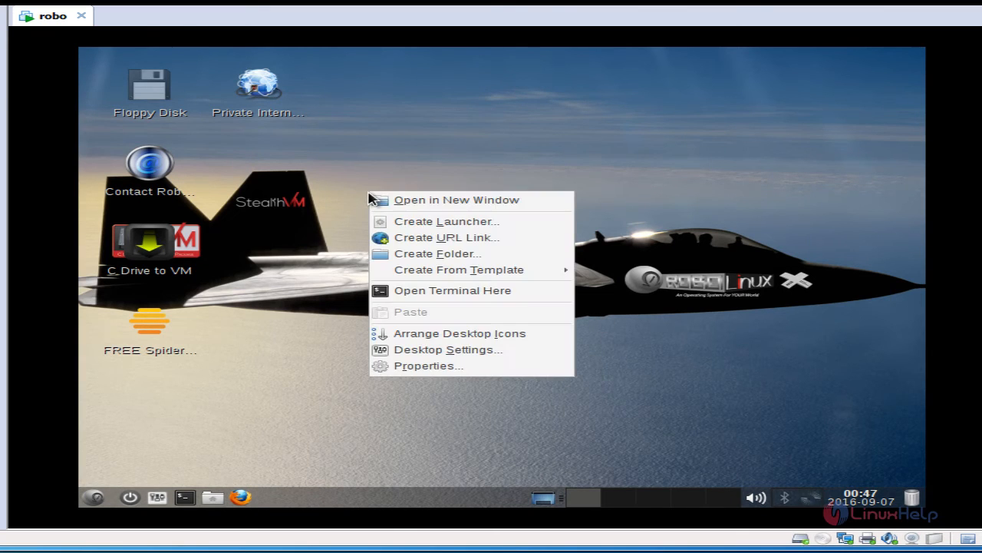
{"action": "left_click", "coordinate": [440, 290]}
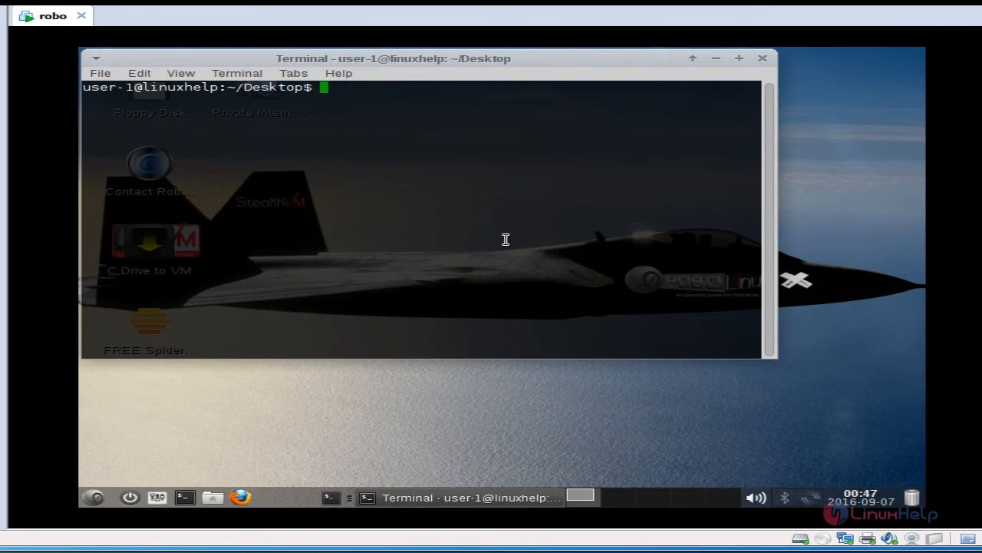
{"action": "type", "text": "uptime"}
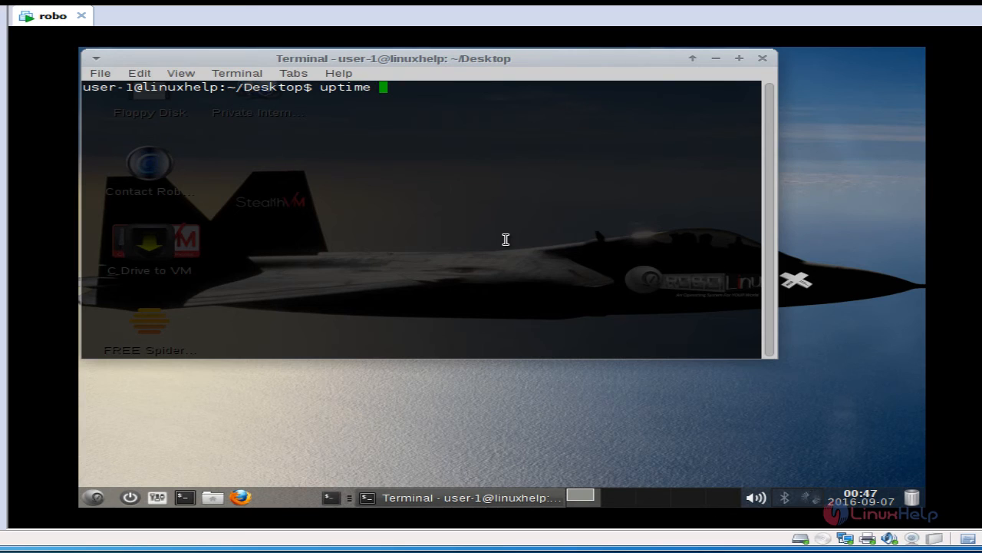
{"action": "key", "text": "Return"}
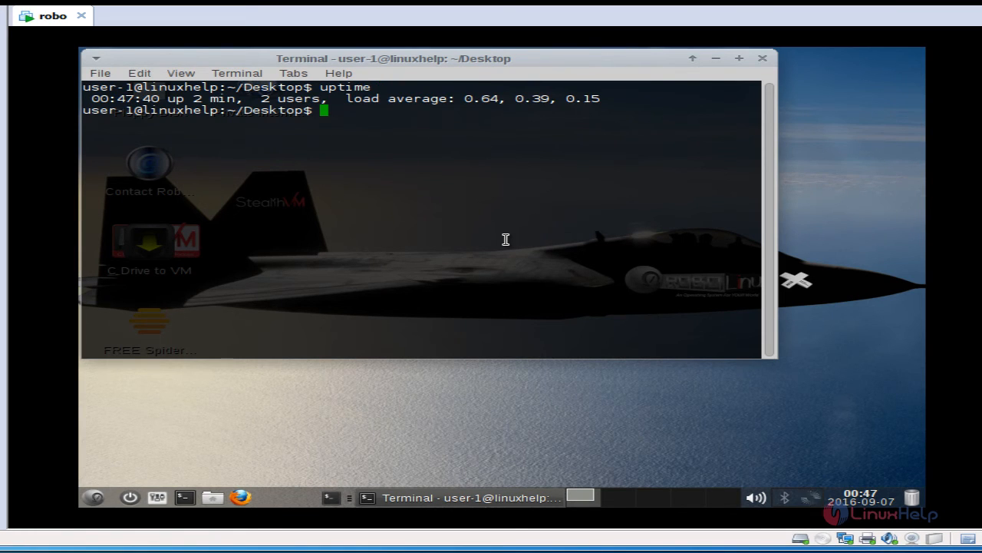